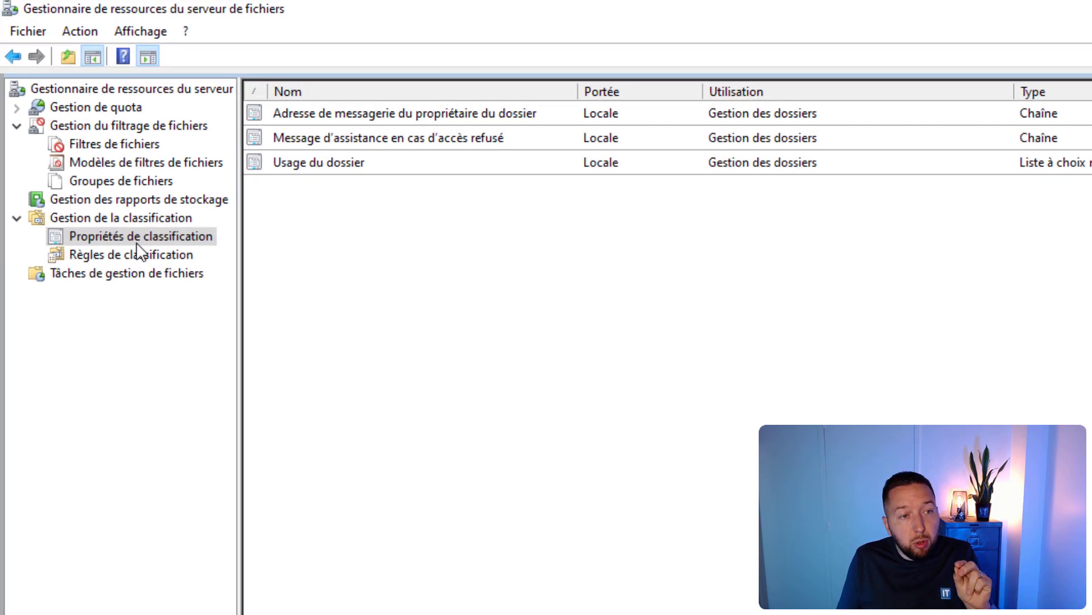
Start a new local classification property named "Contient un mot de passe".
right_click(294, 218)
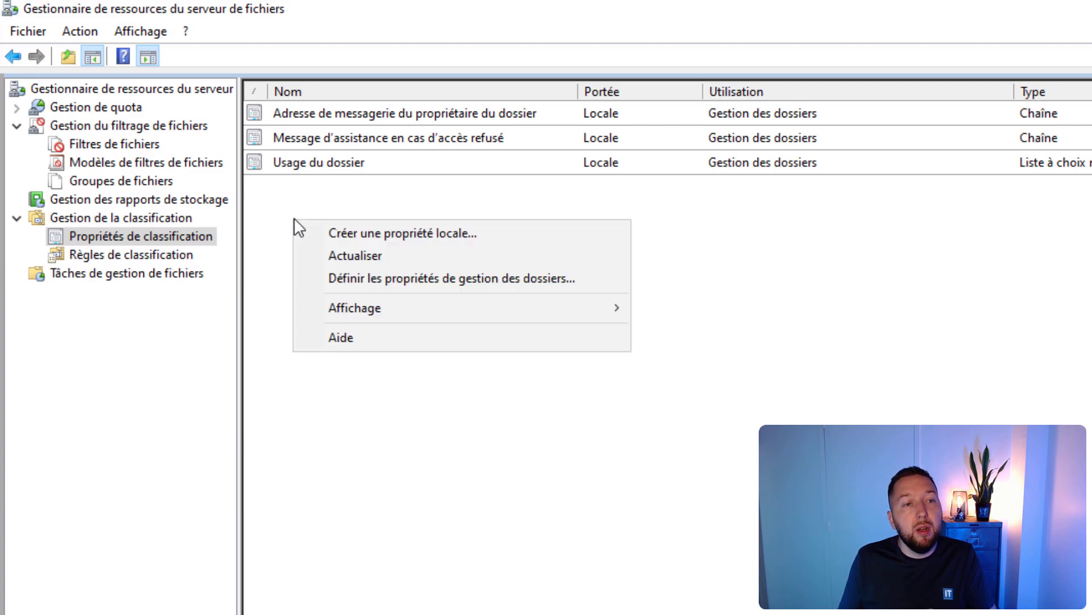
left_click(351, 231)
left_click_drag(865, 170, 567, 166)
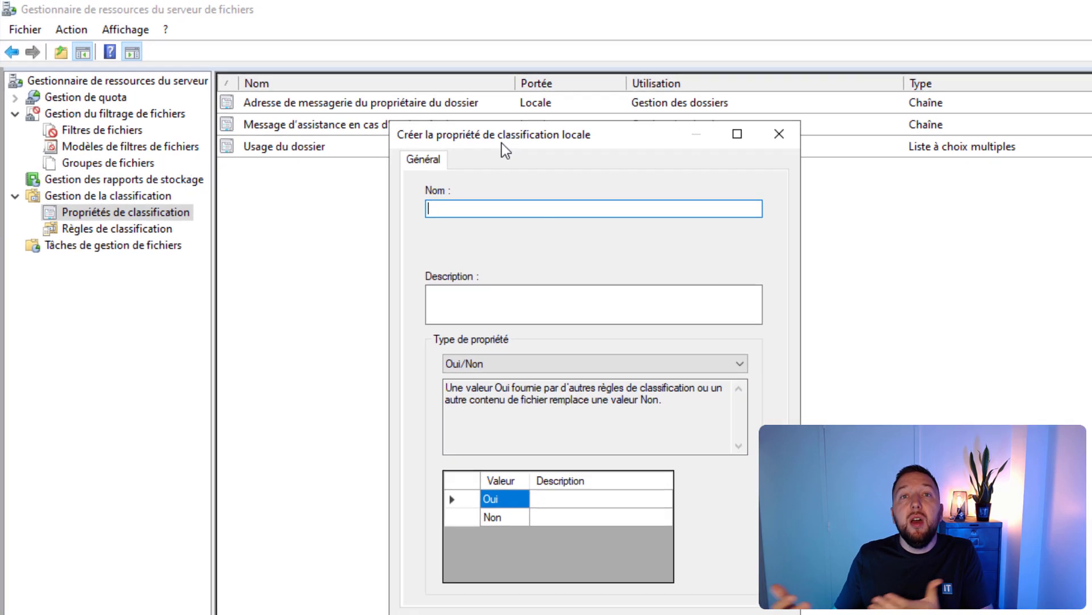
type("Contient un mot de passe")
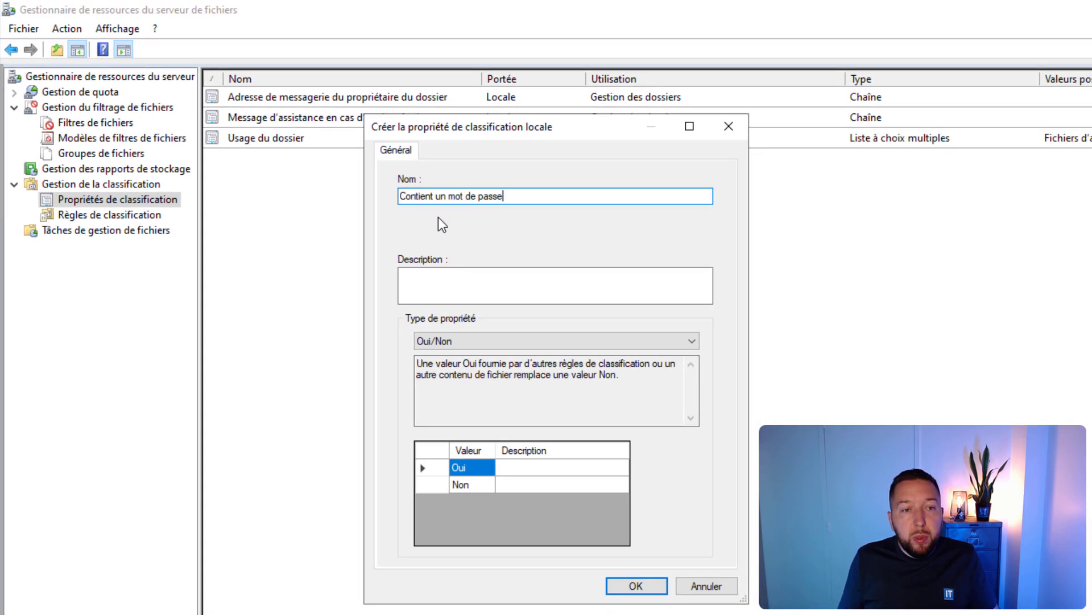
Try the Date-heure, Numéro, Un seul choix and Chaîne types for the new property.
left_click(503, 343)
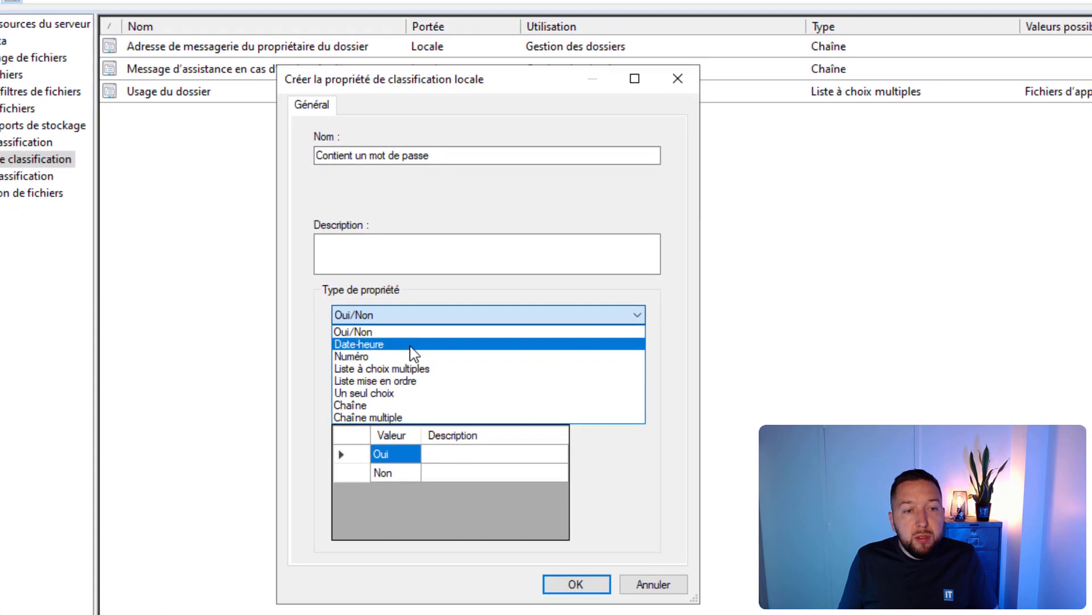
left_click(455, 368)
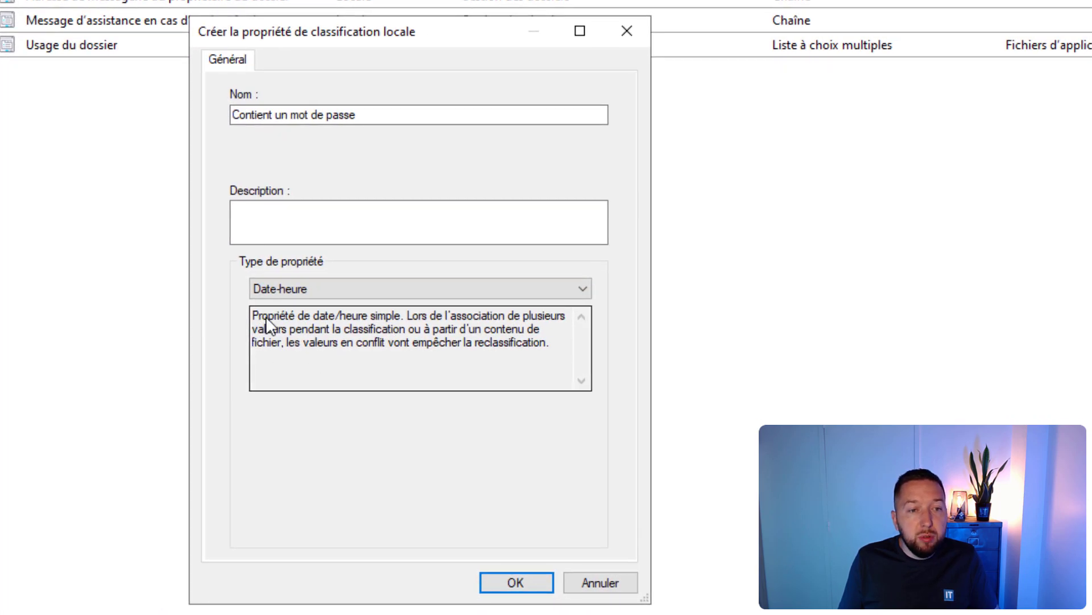
left_click(338, 290)
left_click(313, 333)
left_click(320, 295)
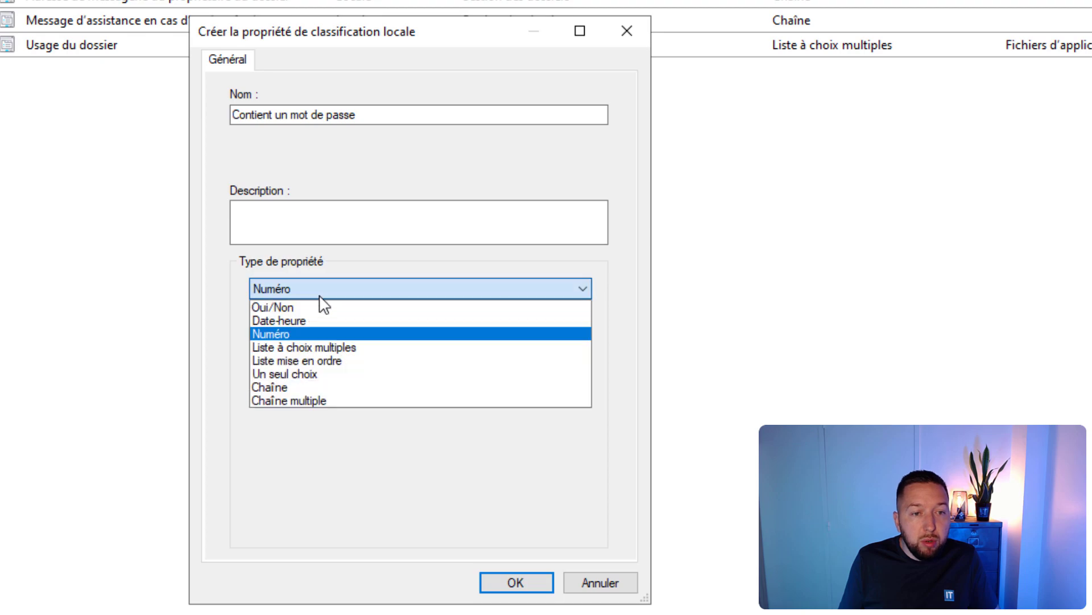
left_click(281, 373)
left_click(302, 291)
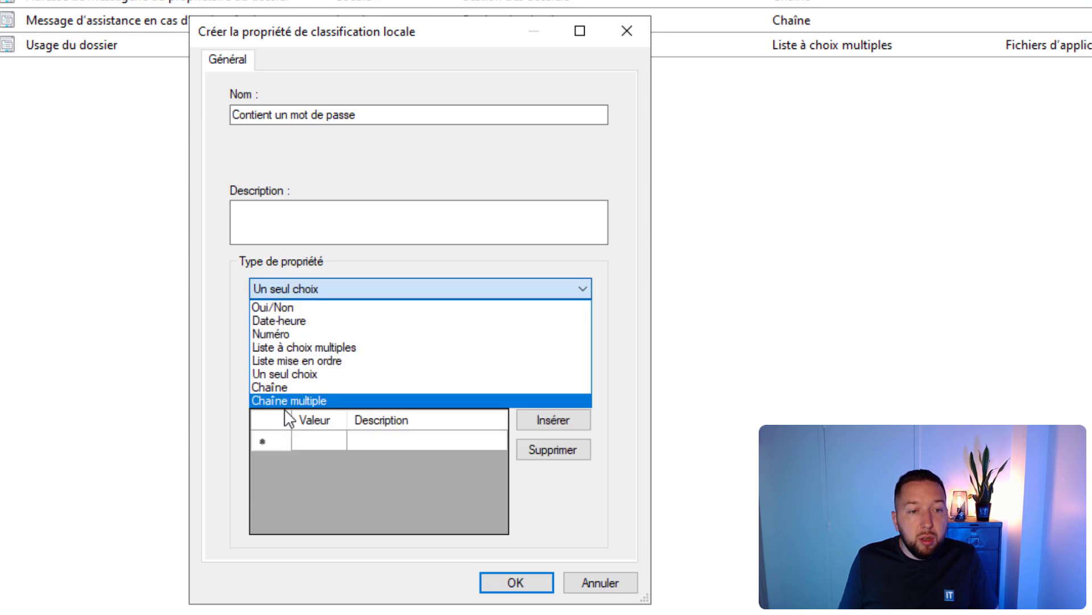
left_click(286, 389)
Set the property type to Oui/Non and create the classification property.
left_click(295, 291)
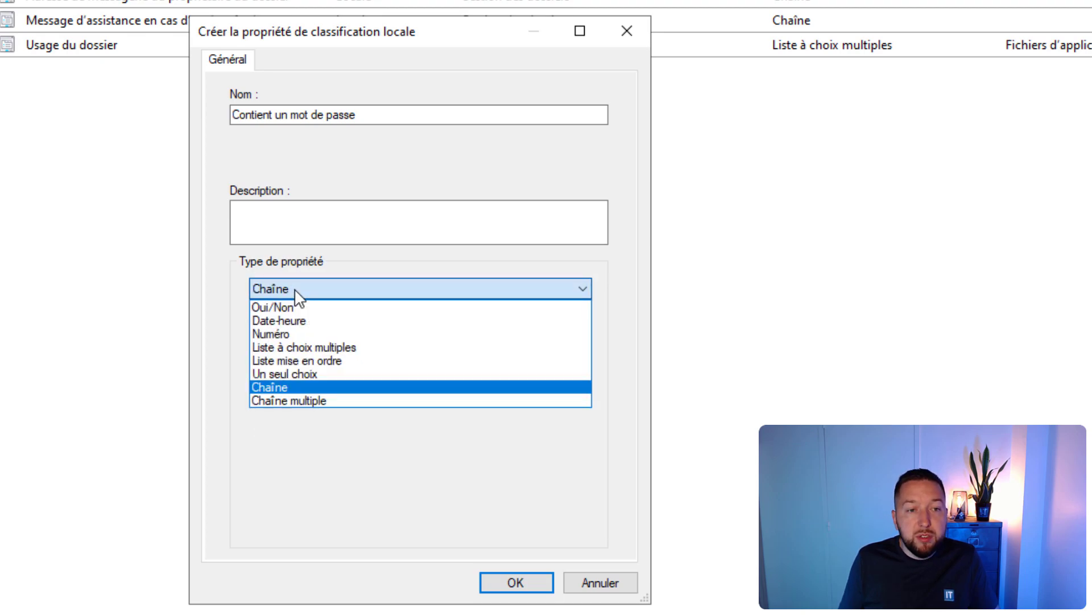
left_click(284, 306)
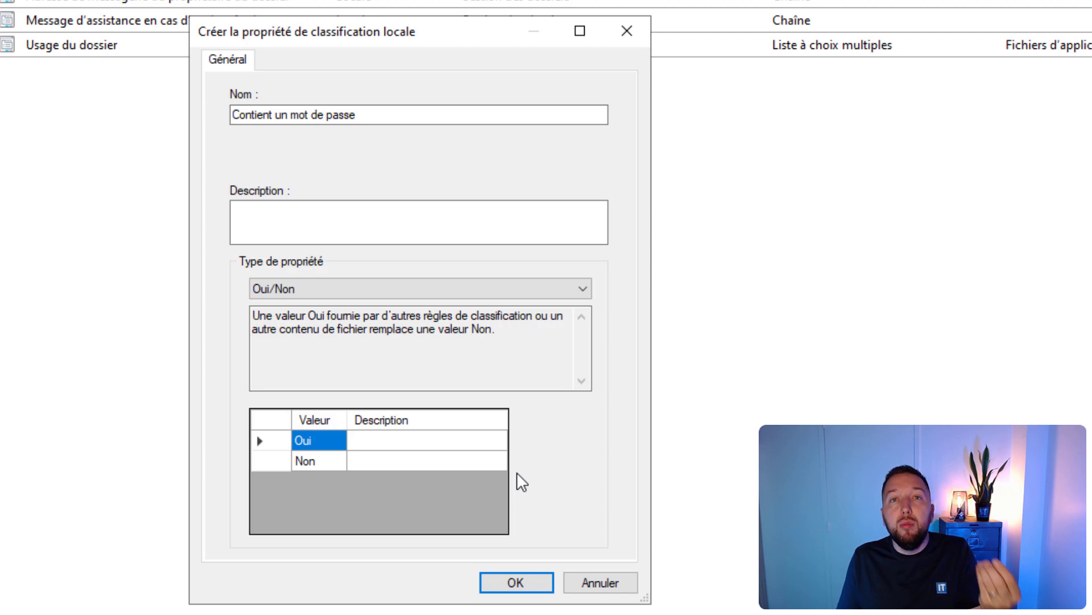
left_click(527, 582)
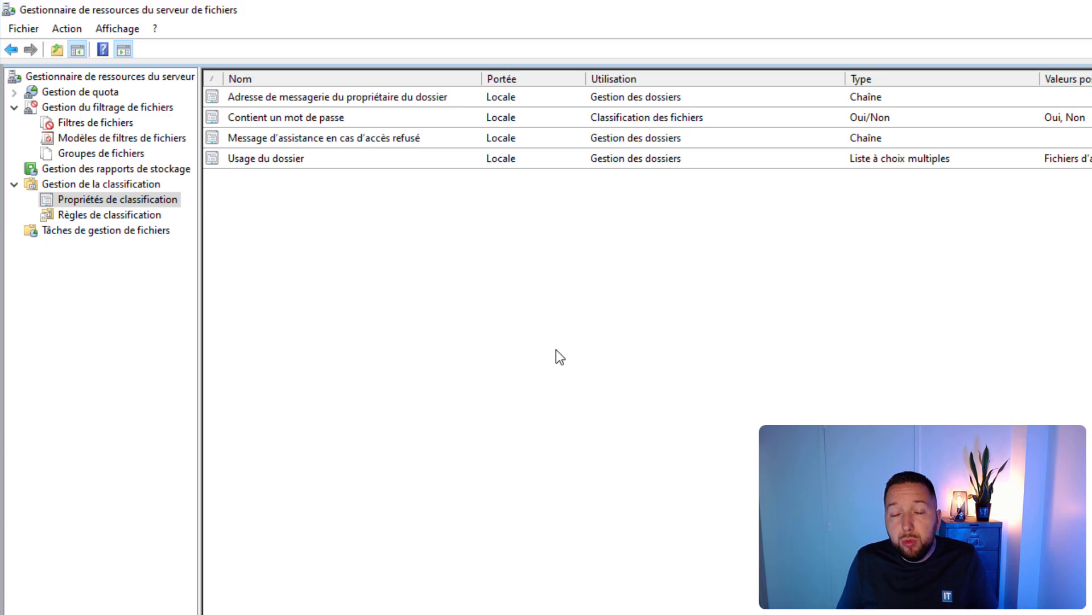
Switch to File Explorer and show the classification properties of Identifiants.txt in P:\Partage\Documents.
key("alt+Tab")
left_click(527, 243)
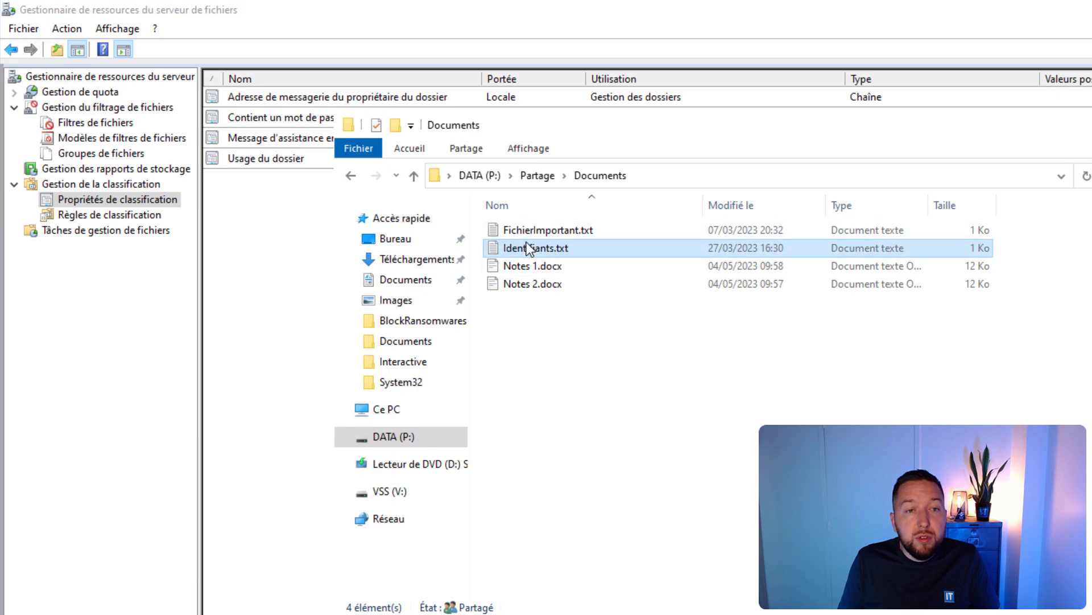
right_click(529, 248)
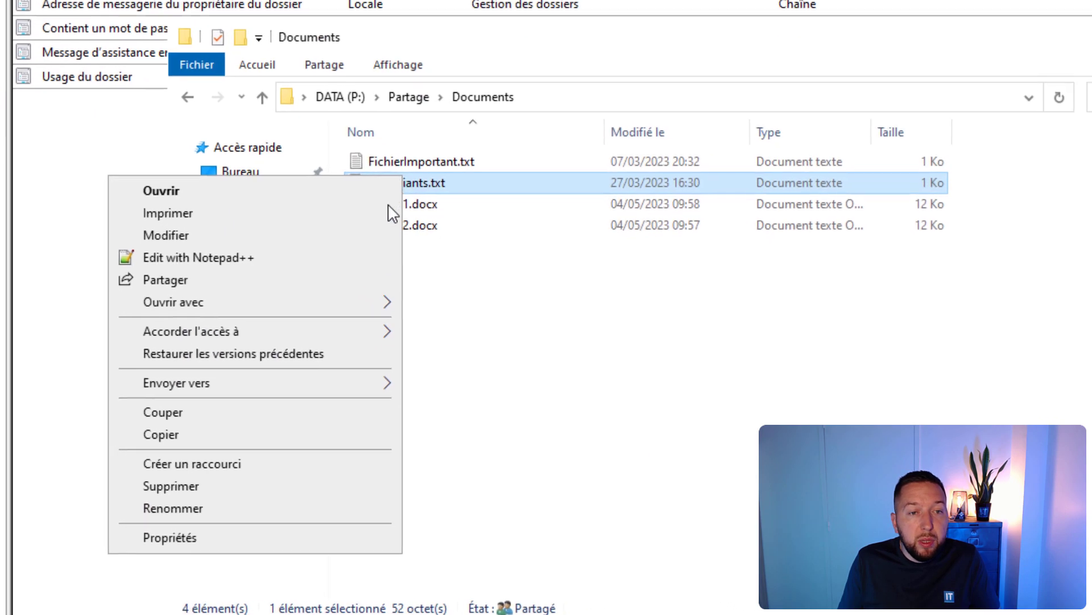
left_click(245, 537)
left_click_drag(462, 189, 485, 112)
left_click(422, 159)
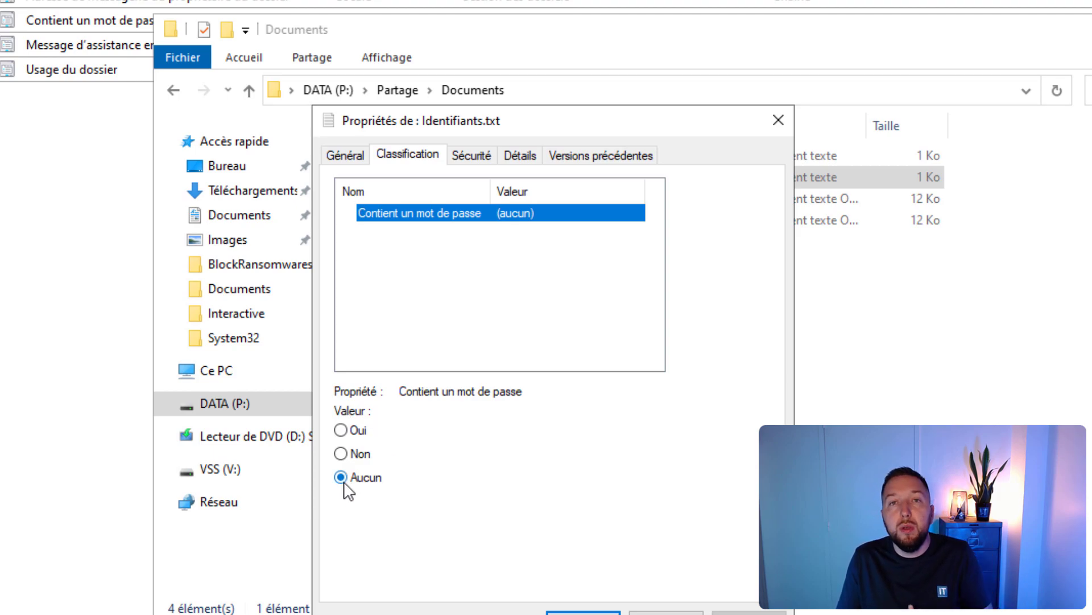
Try the values Oui and Aucun for the file's "Contient un mot de passe" property, and close its properties without saving.
left_click(355, 432)
left_click(363, 477)
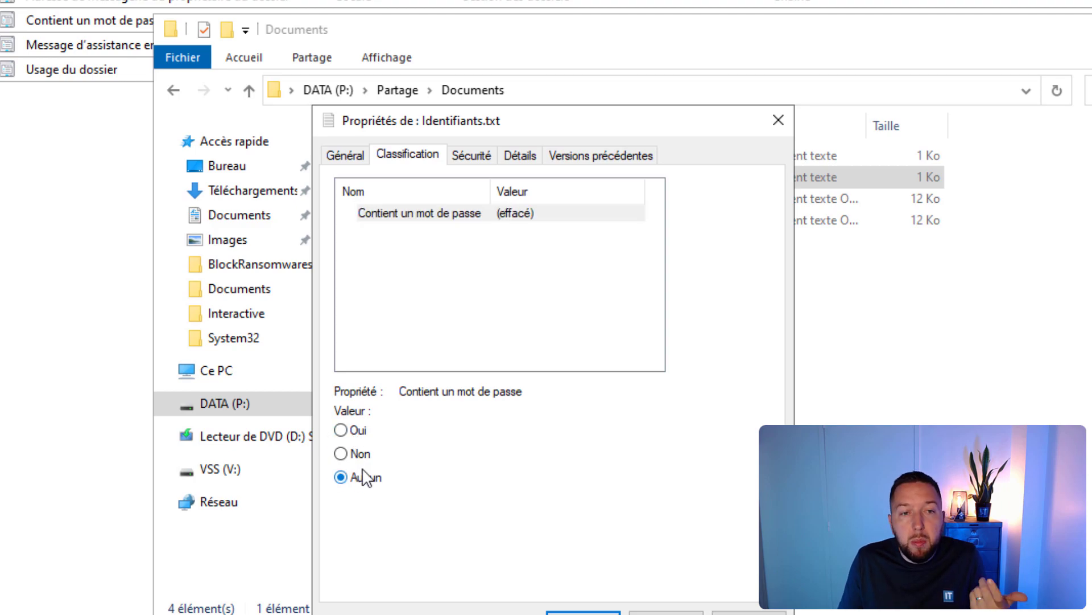
left_click(778, 120)
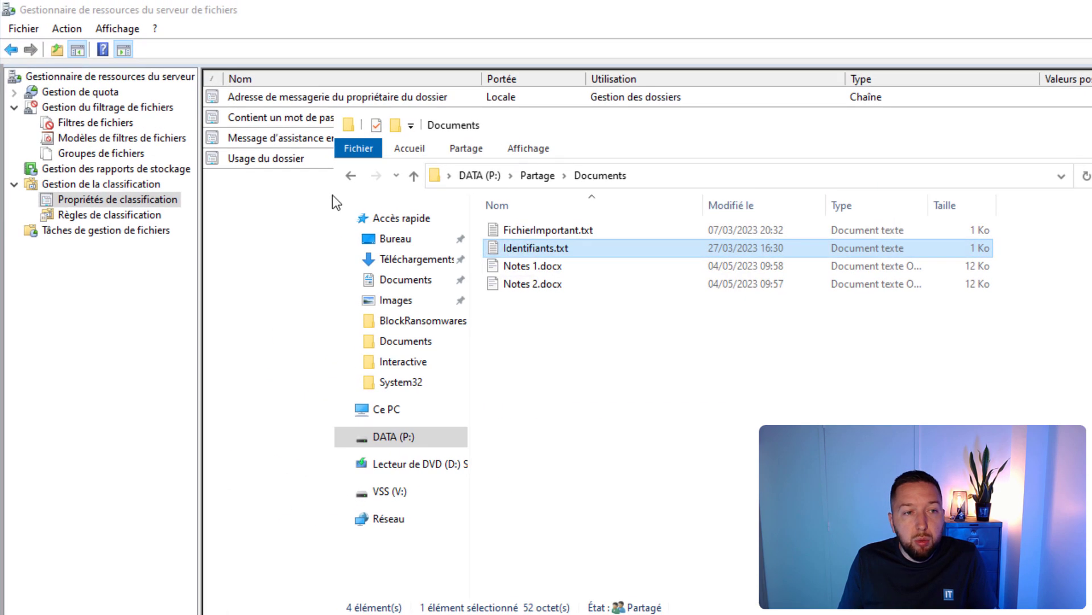
Switch back to the file server resource manager and start a classification rule named "Fichiers avec mot de passe (oui)".
left_click(243, 262)
left_click(115, 219)
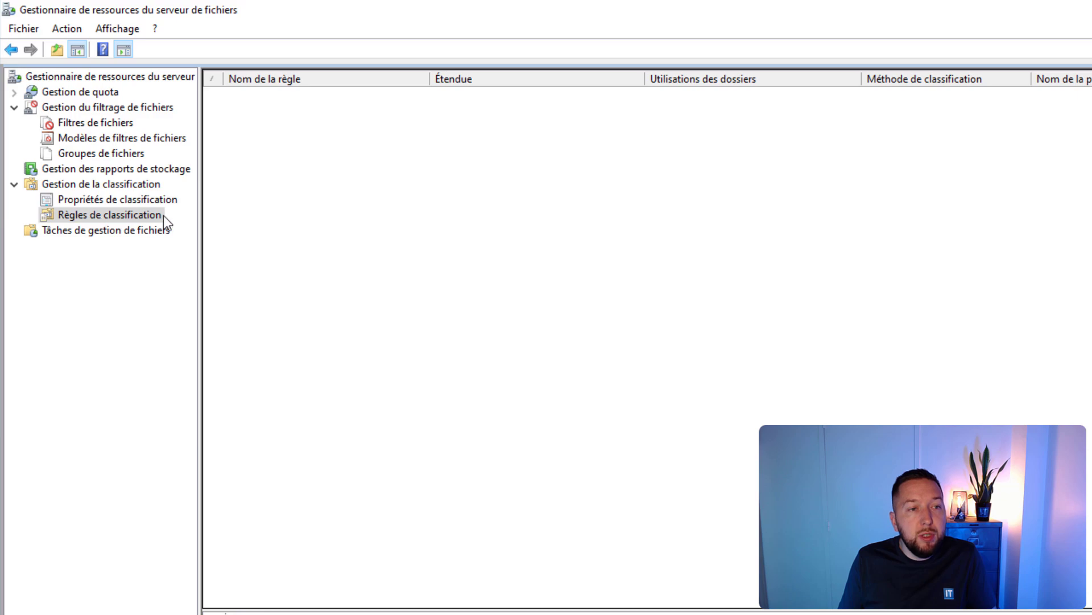
right_click(254, 116)
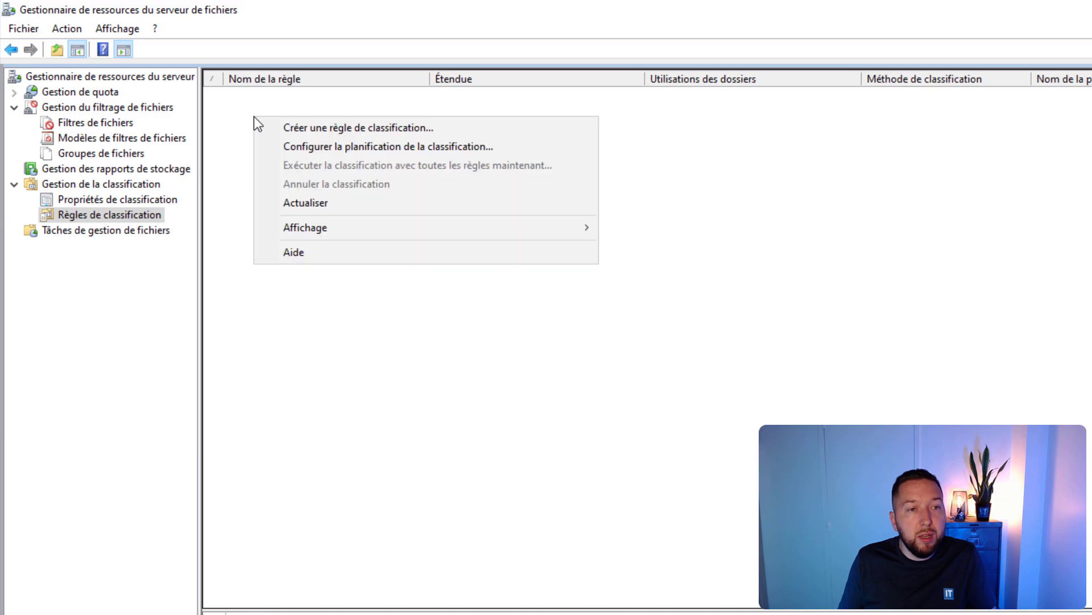
left_click(301, 125)
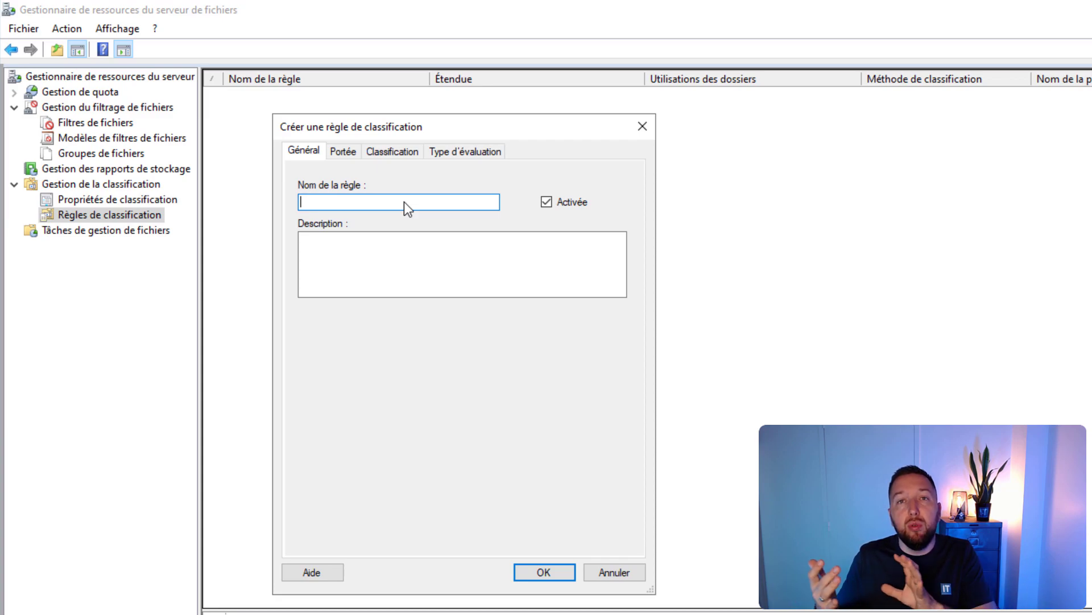
type("Fichiers avec mot de passe (oui)")
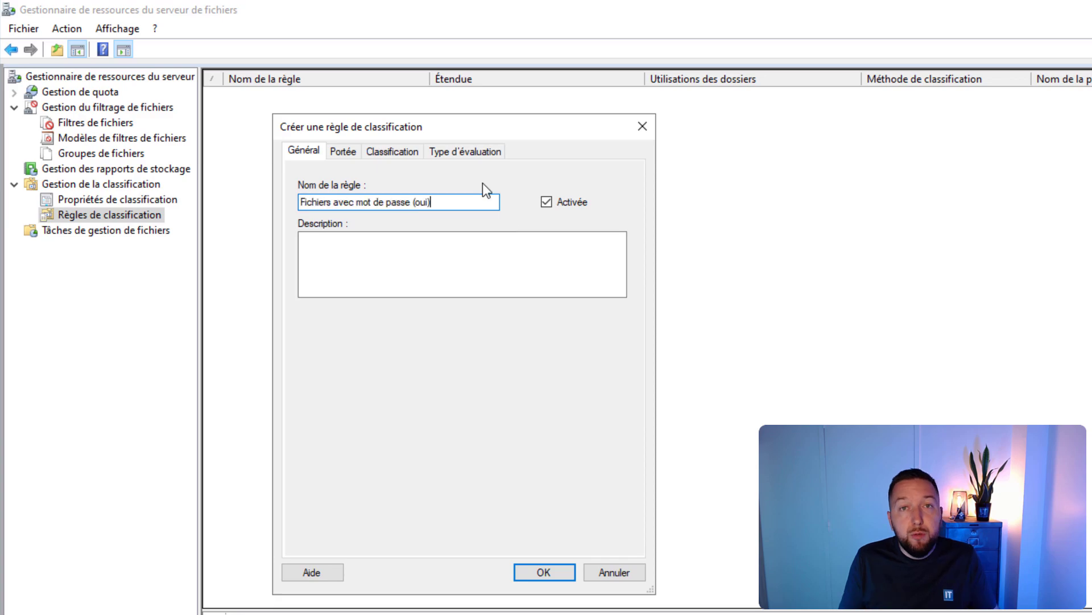
Add the folder P:\Partage to the scope of the classification rule.
left_click(345, 152)
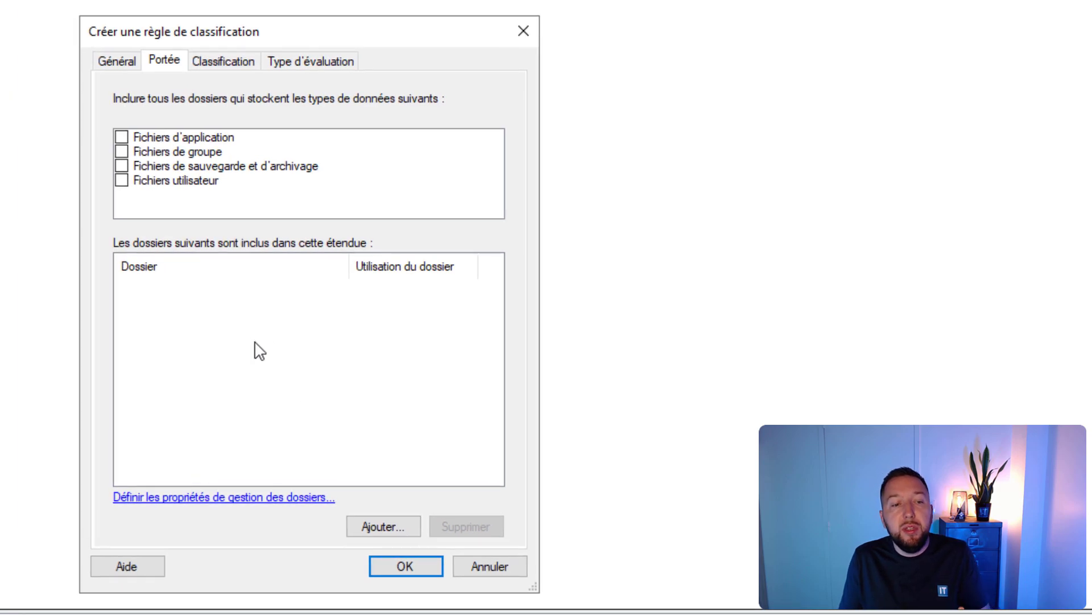
left_click(391, 527)
scroll(722, 337, "down", 2)
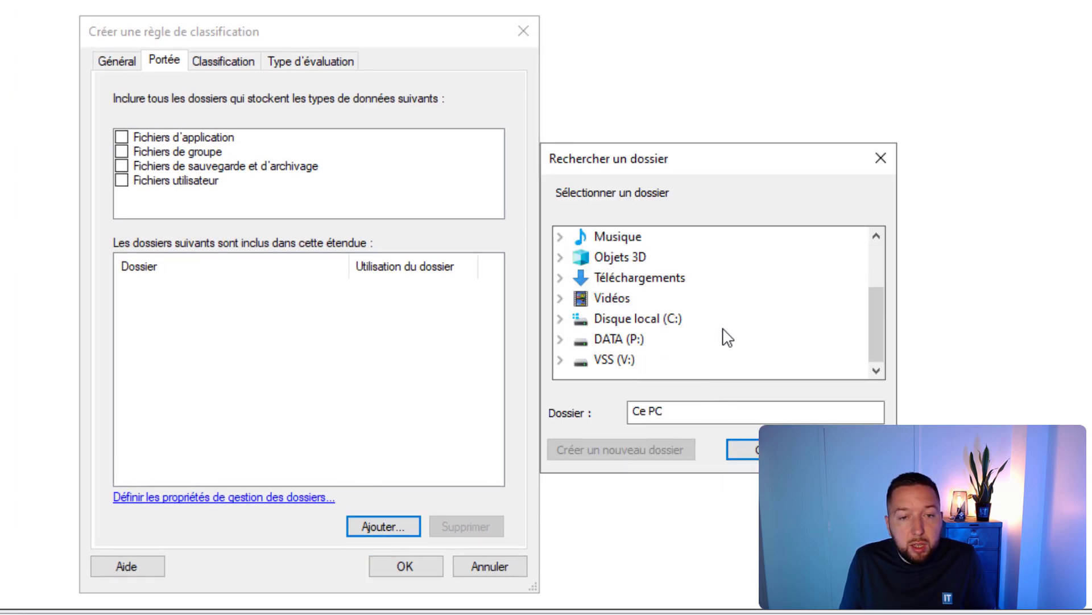
double_click(626, 340)
scroll(734, 337, "down", 1)
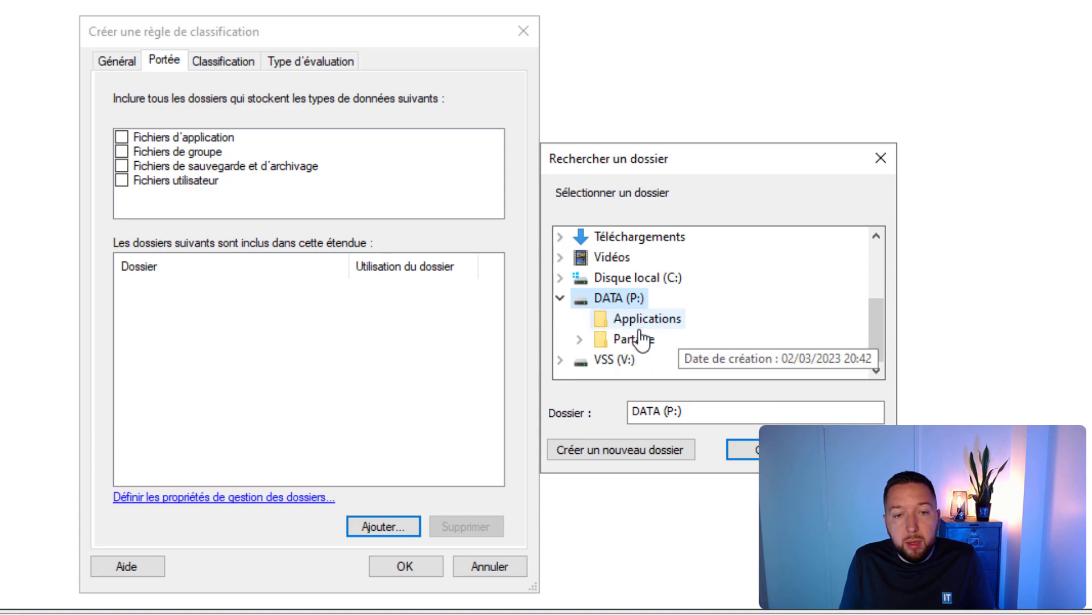
double_click(626, 340)
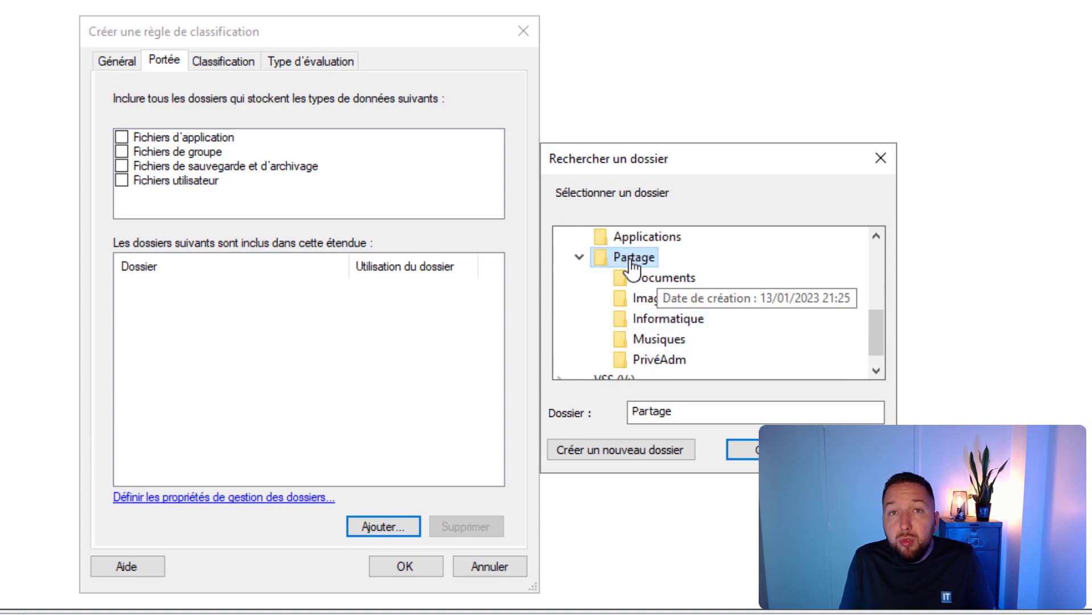
key("Return")
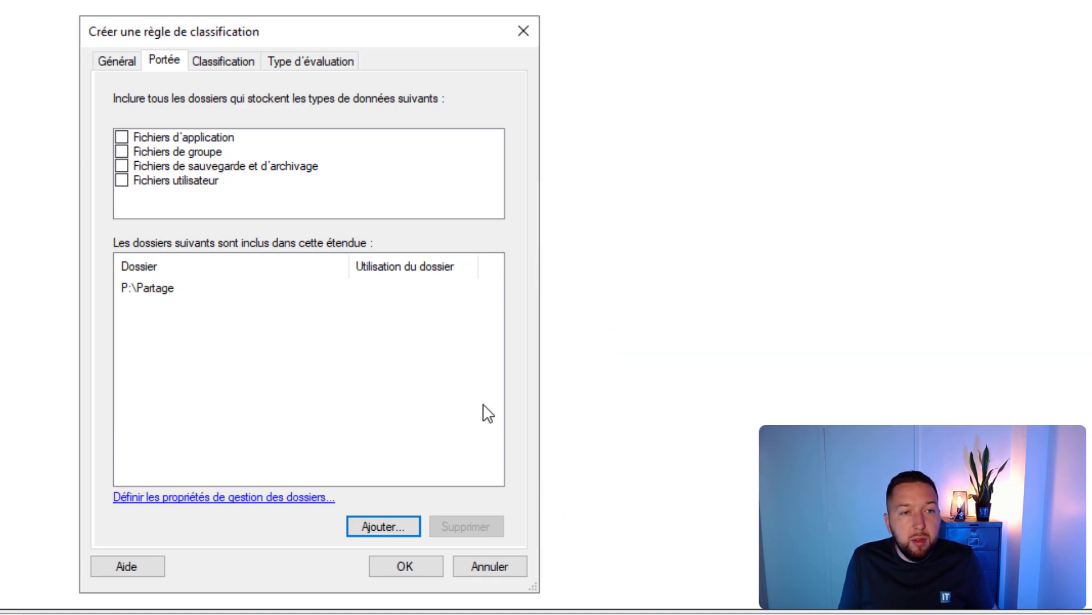
Set the rule's classification method to Classifieur de contenus, with the property "Contient un mot de passe" and the value Oui.
left_click(229, 63)
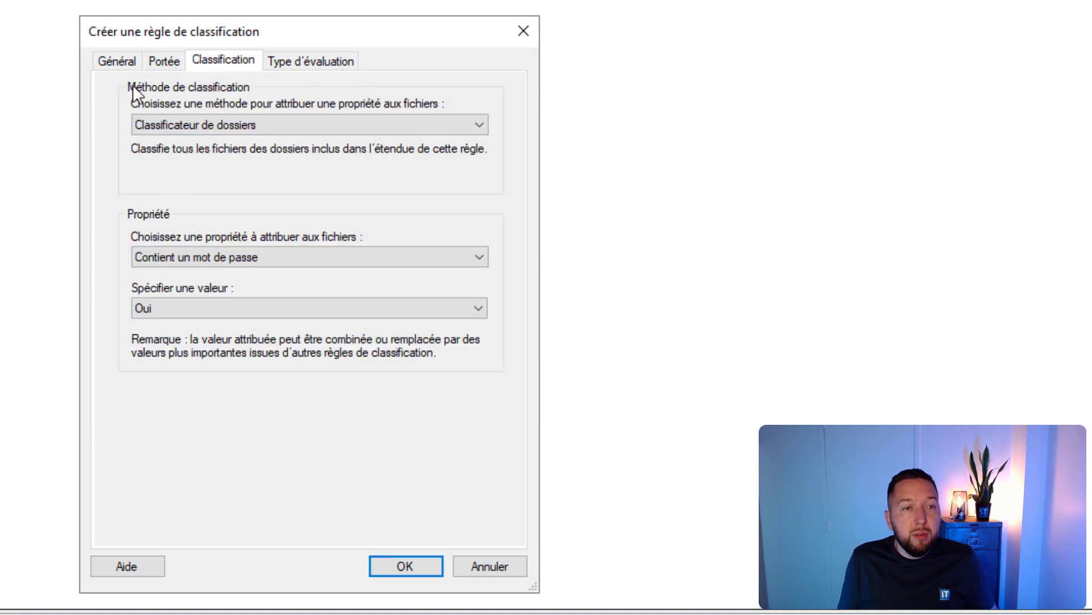
left_click(282, 127)
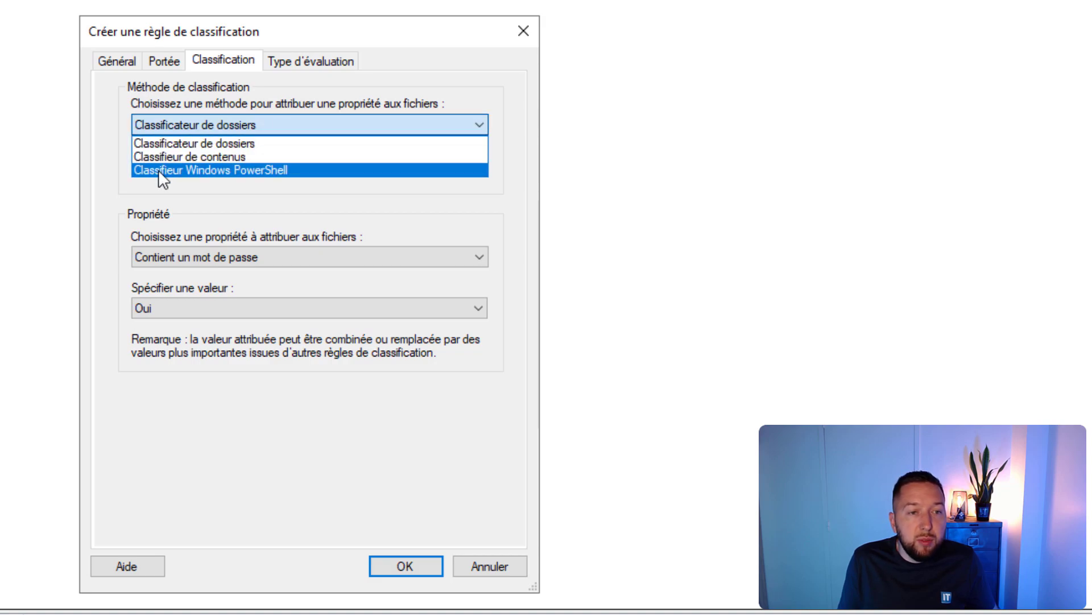
left_click(190, 171)
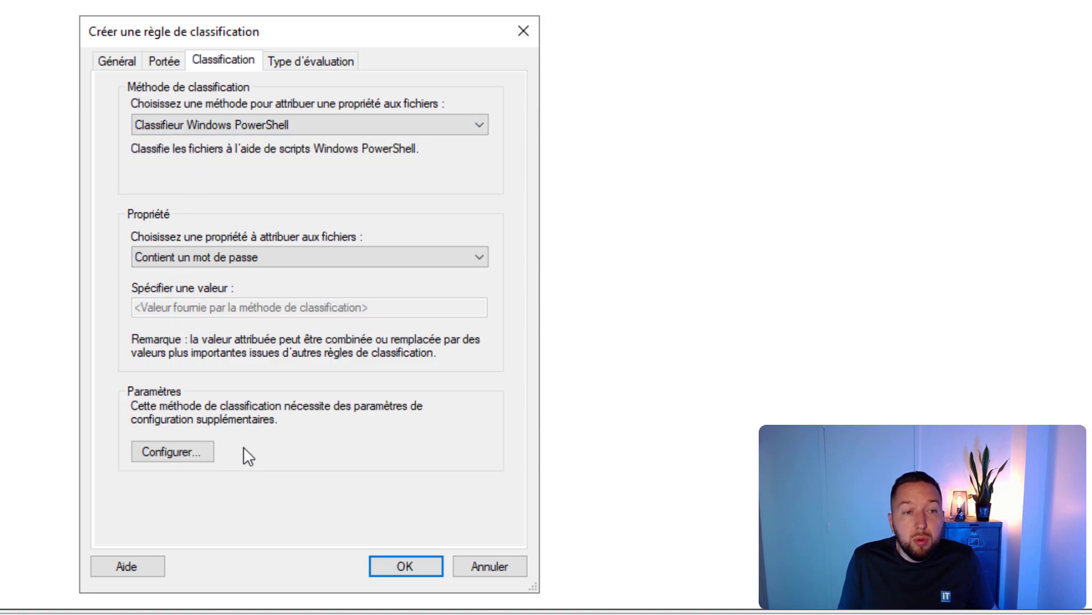
left_click(225, 129)
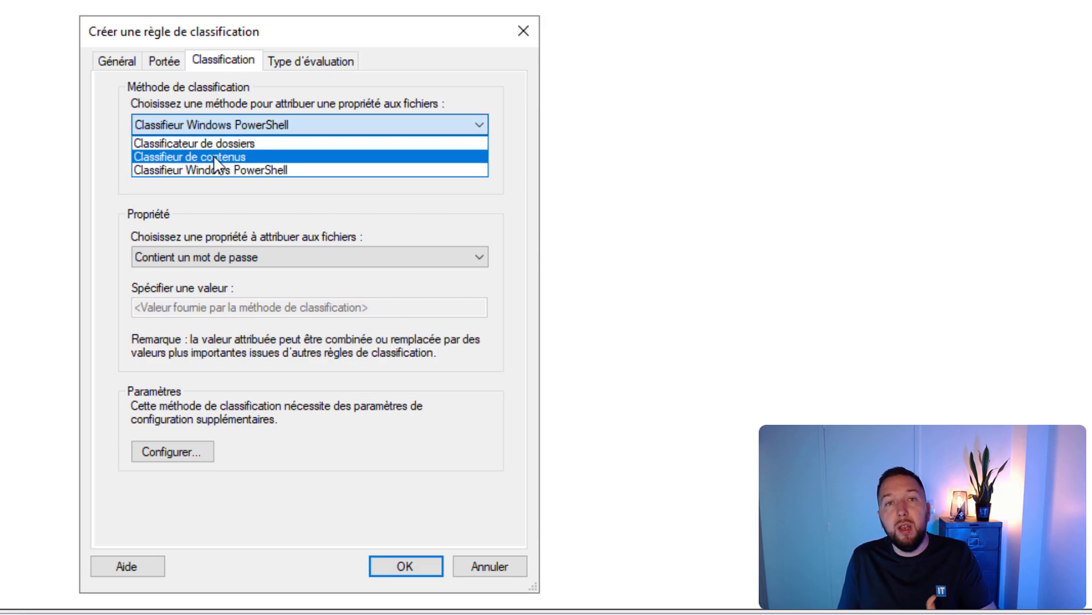
left_click(162, 154)
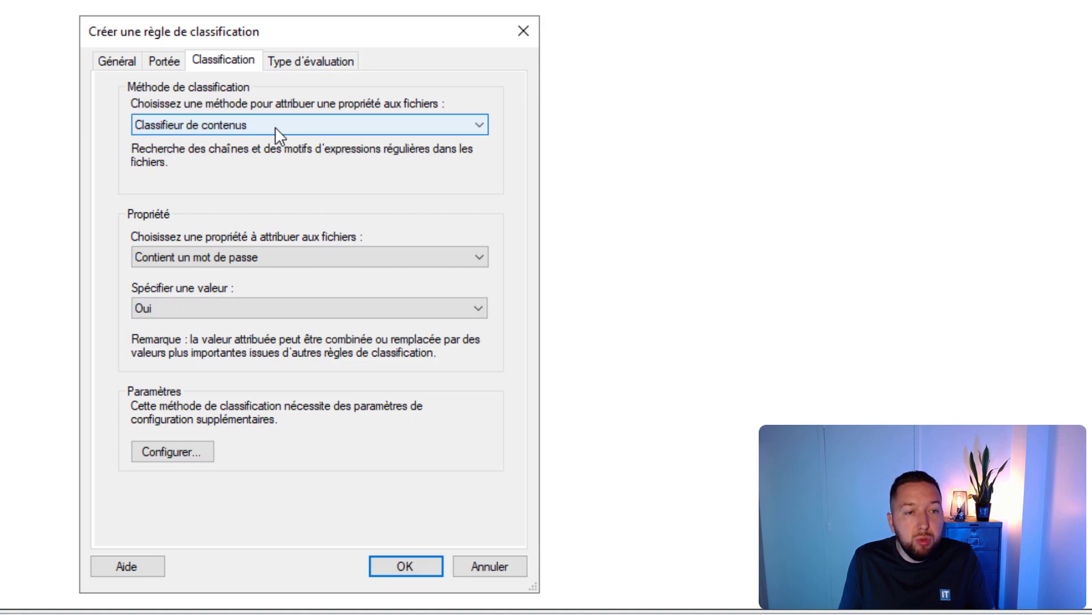
left_click(267, 259)
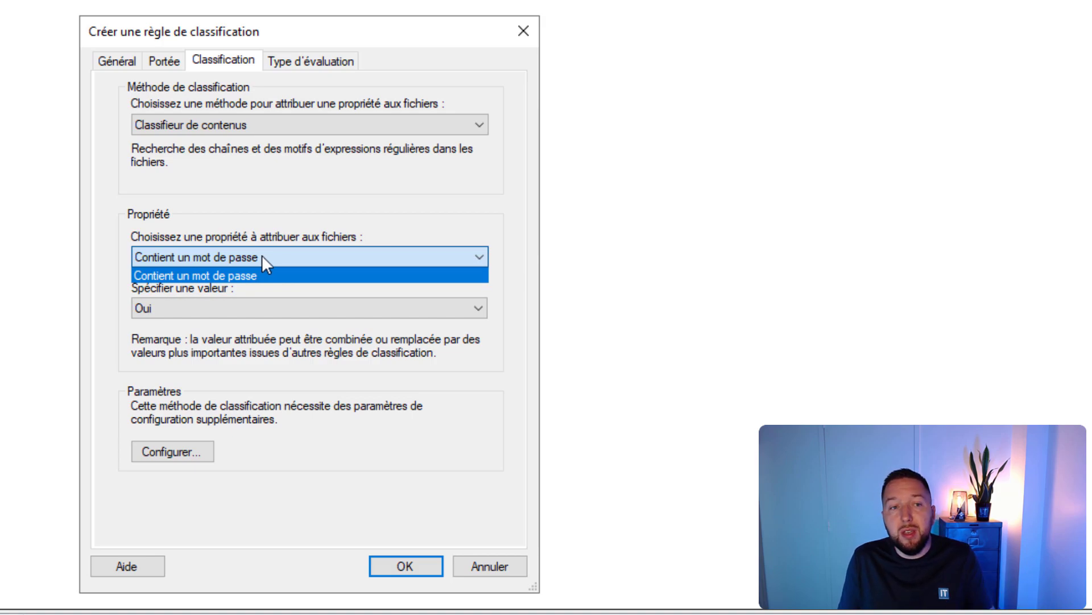
left_click(262, 254)
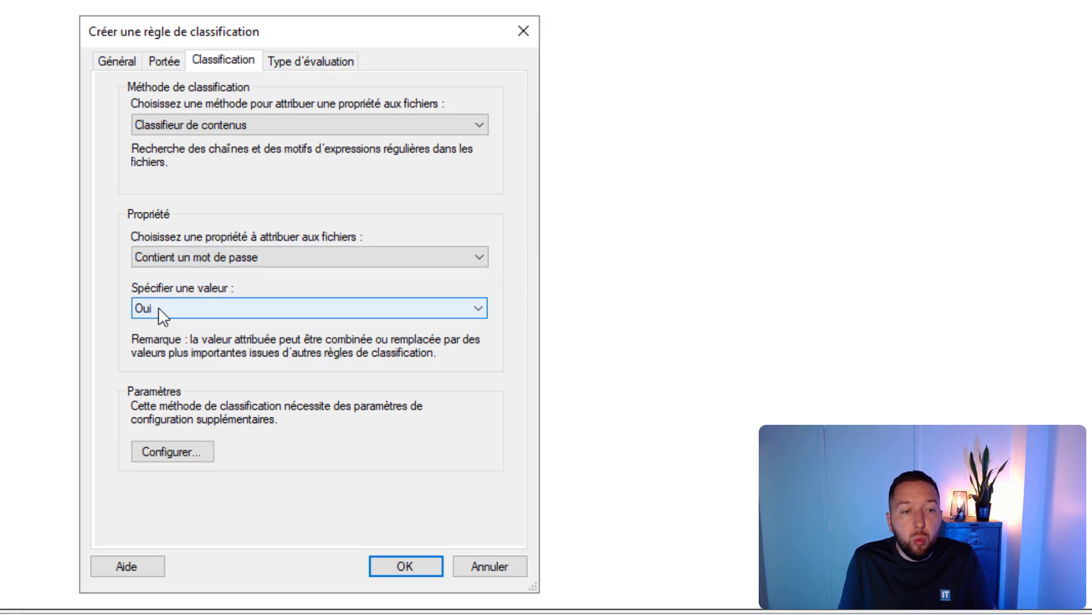
Configure the classification parameters with an expression of type Chaîne that searches for "Mot de passe".
left_click(149, 452)
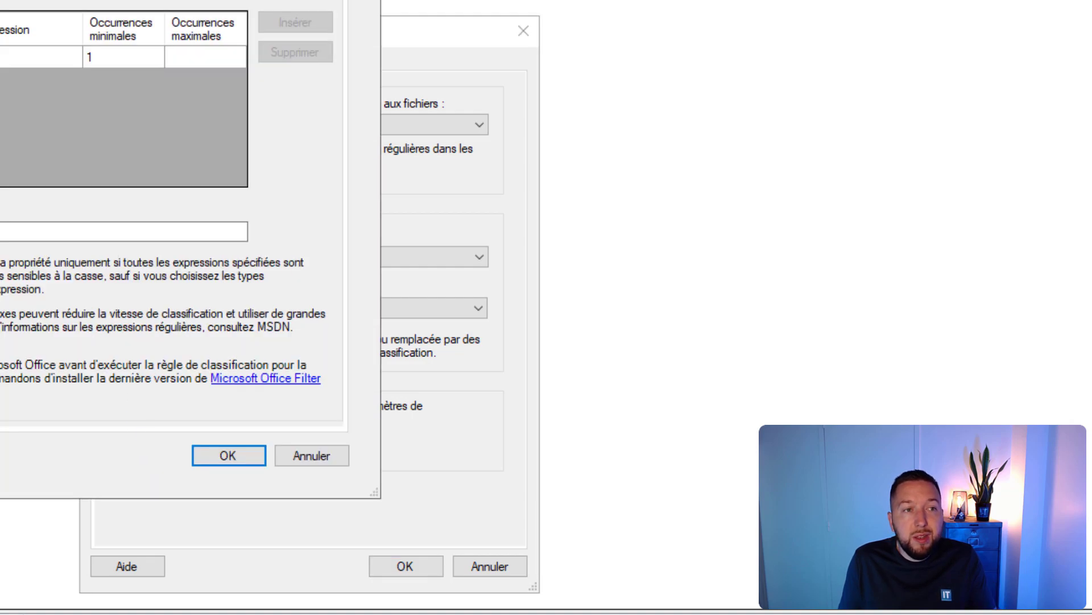
left_click_drag(8, 0, 485, 6)
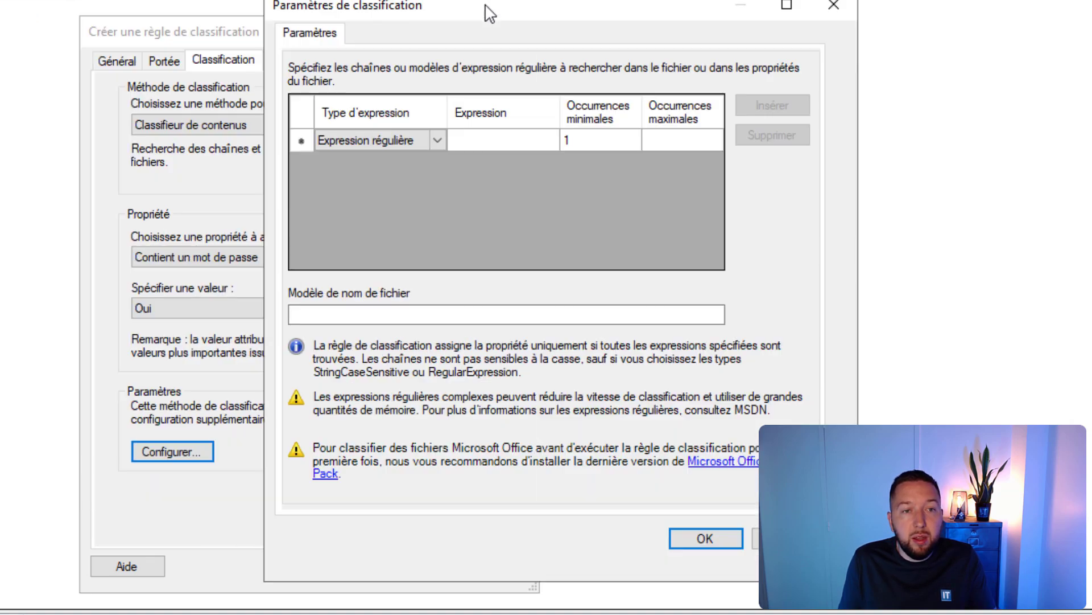
left_click(437, 141)
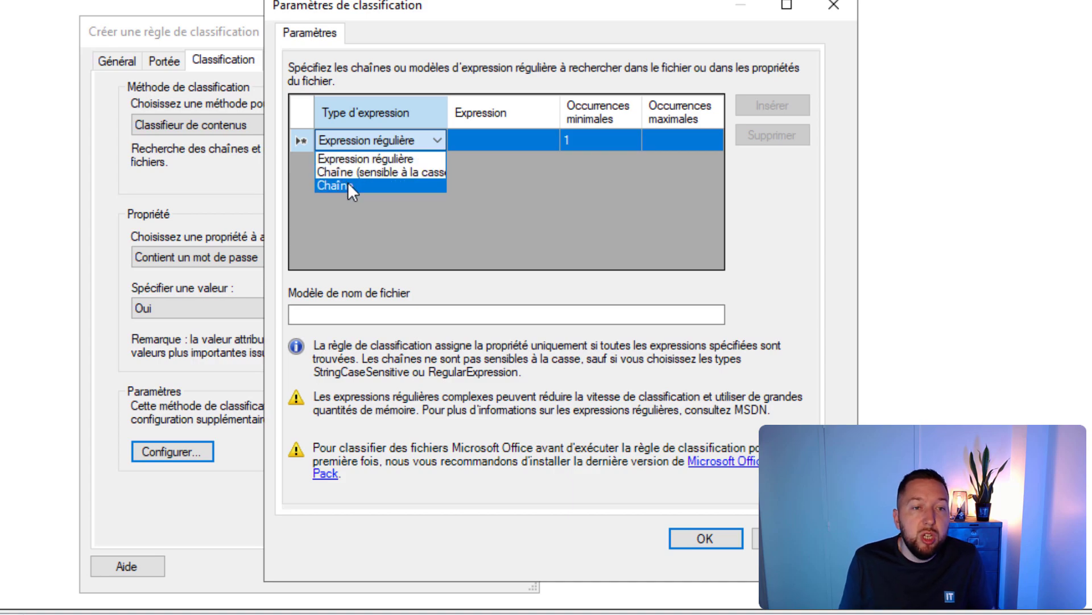
left_click(368, 184)
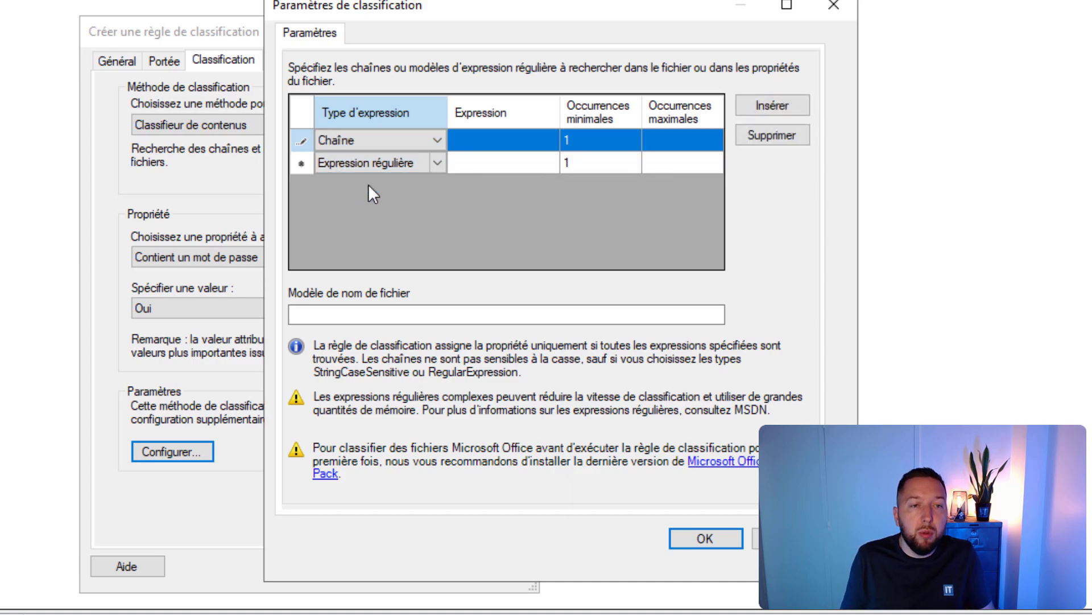
left_click(511, 135)
left_click(505, 142)
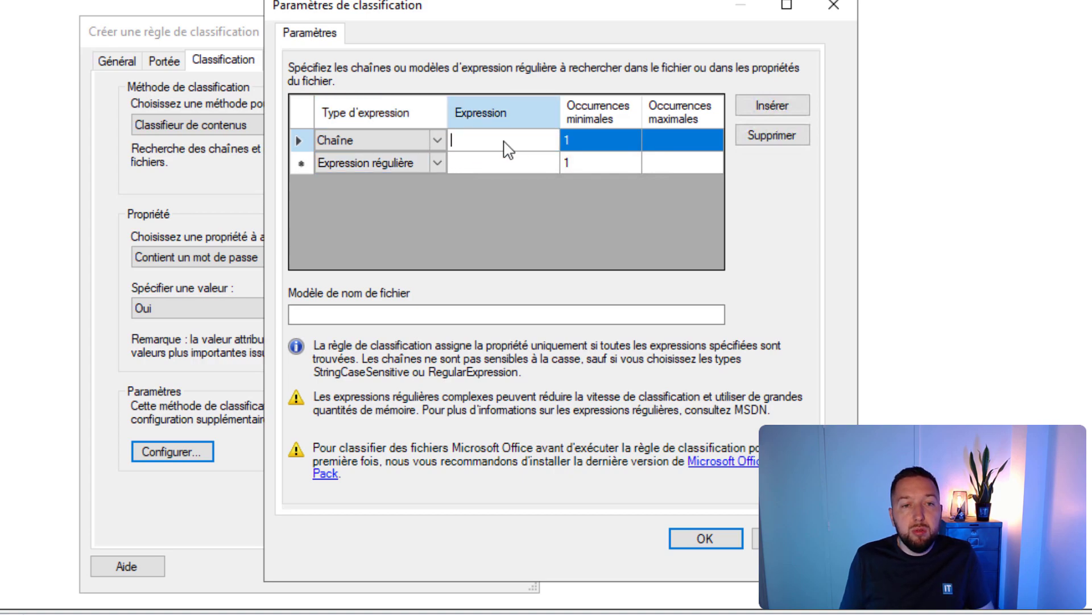
type("Mot de passe")
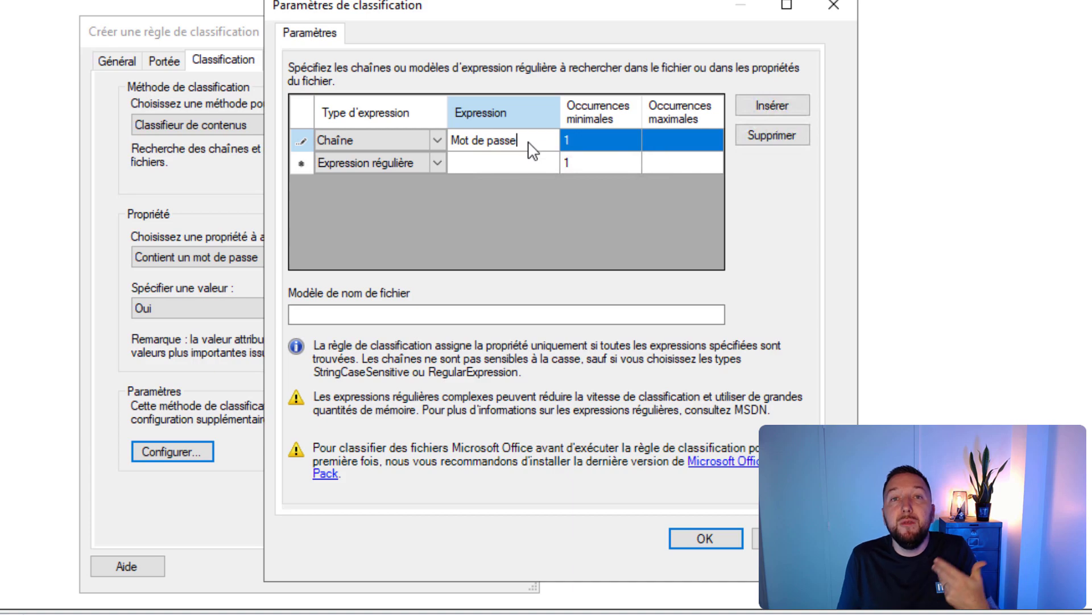
Accept the classification parameters and save the rule "Fichiers avec mot de passe (oui)".
left_click(598, 136)
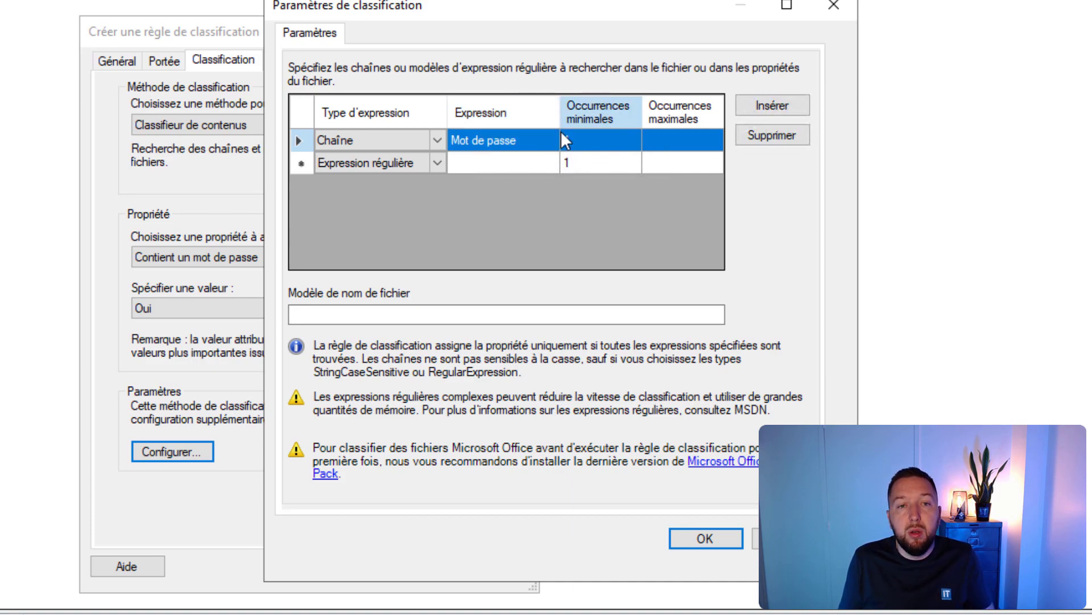
left_click(516, 153)
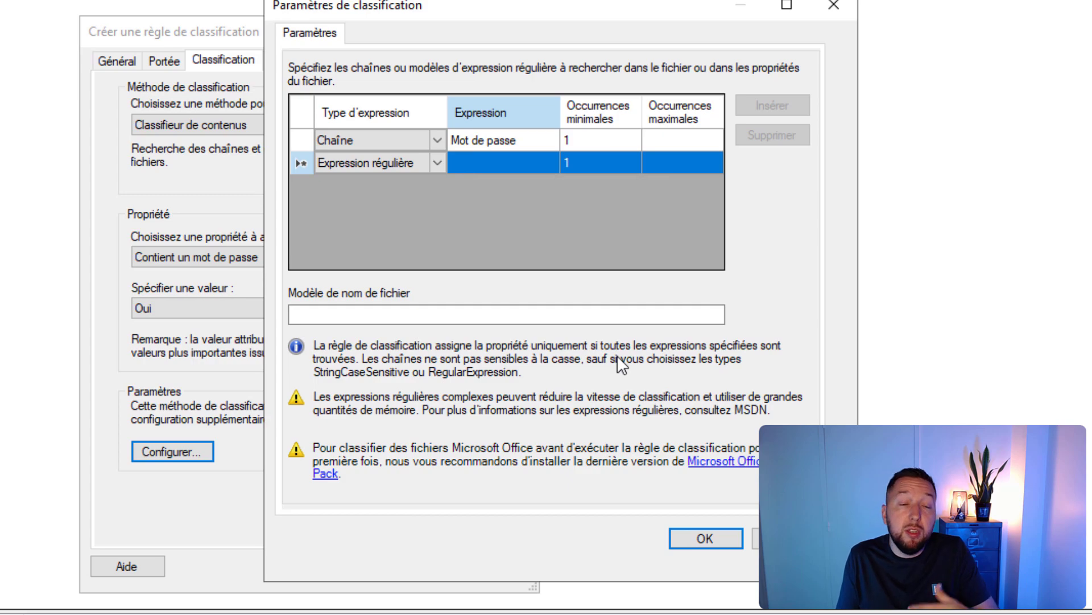
left_click(520, 141)
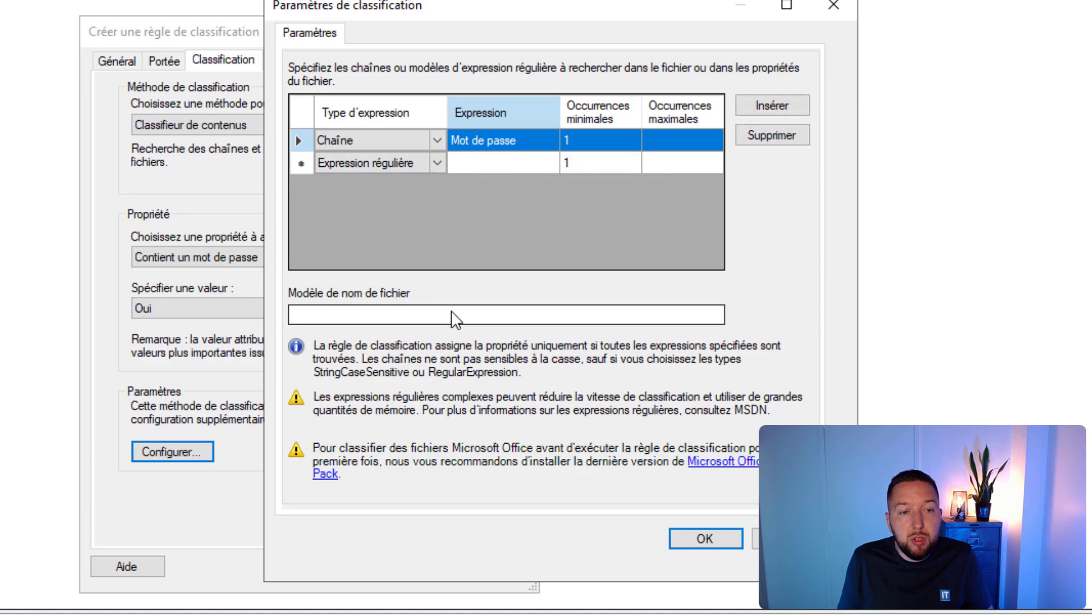
left_click(713, 538)
left_click(381, 564)
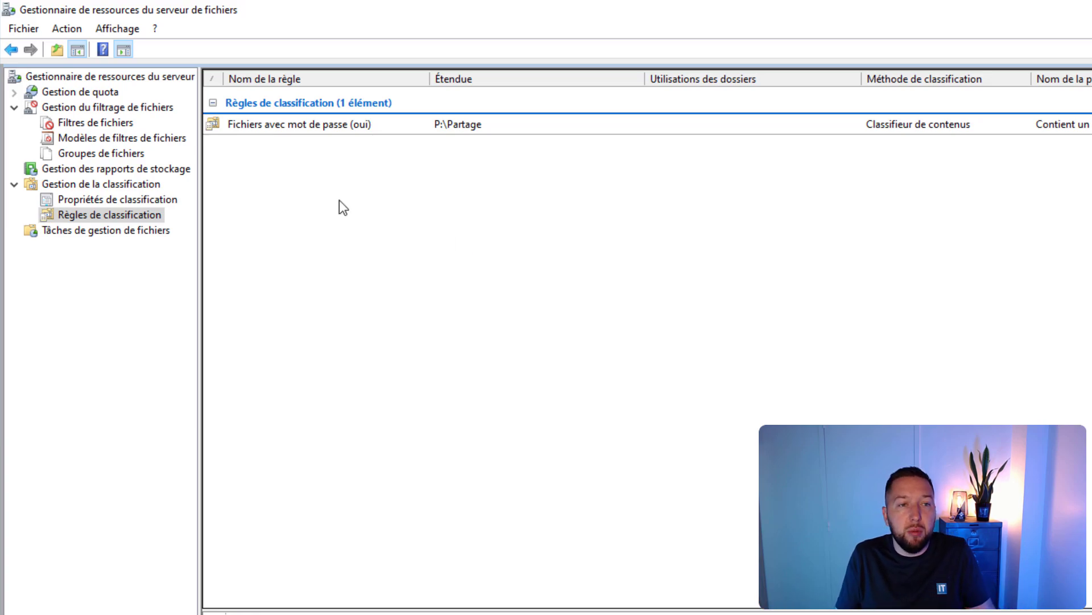
Start a second classification rule named "Fichiers avec mot de passe (non)".
right_click(298, 162)
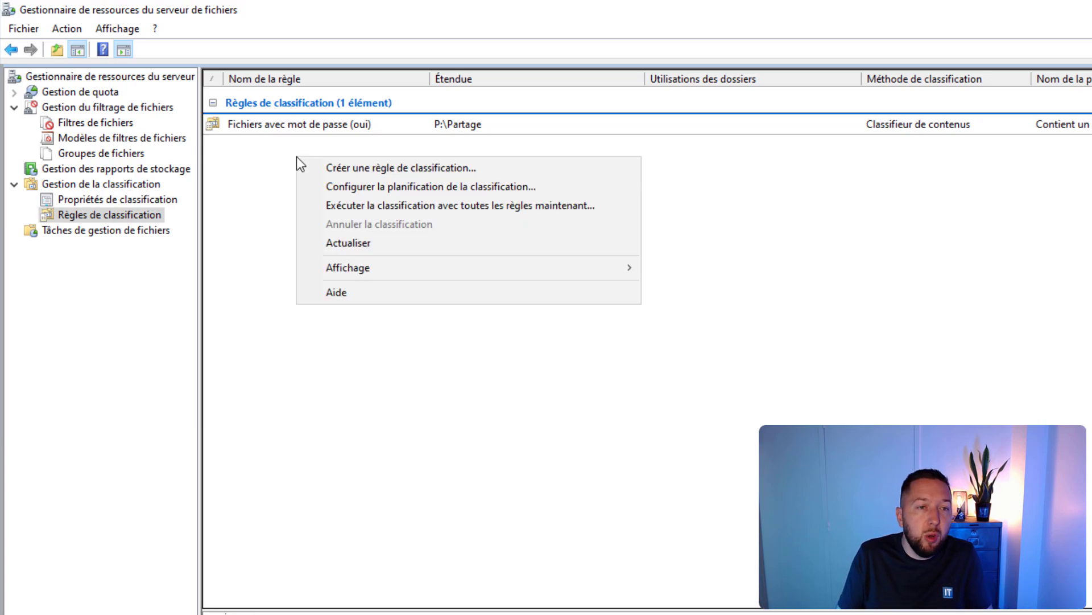
left_click(354, 166)
left_click_drag(324, 63, 619, 177)
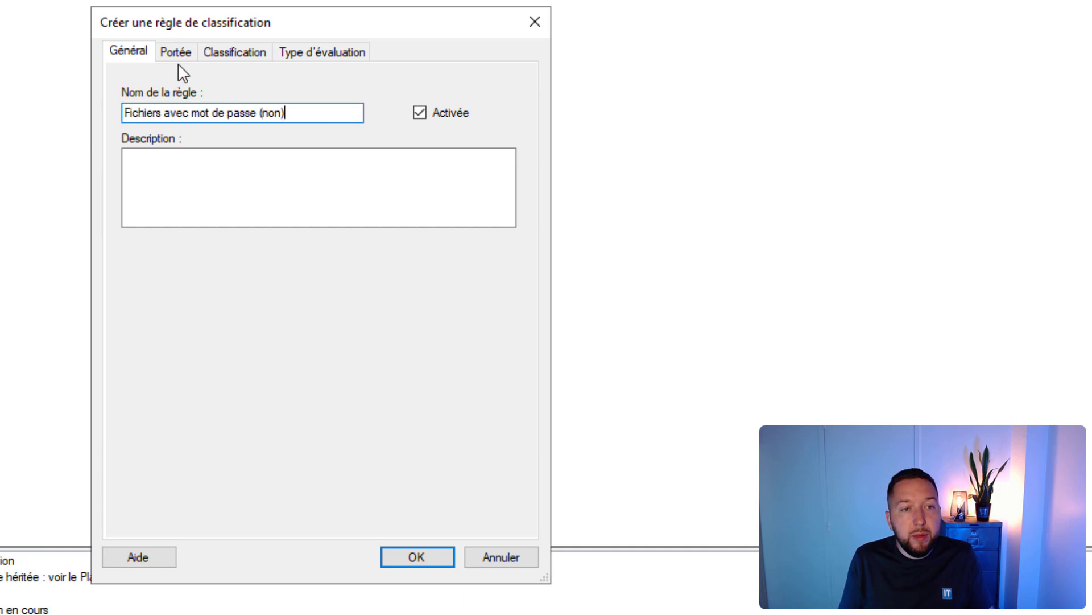
Add the folder P:\Partage to the scope of the "(non)" rule.
left_click(178, 57)
left_click(398, 517)
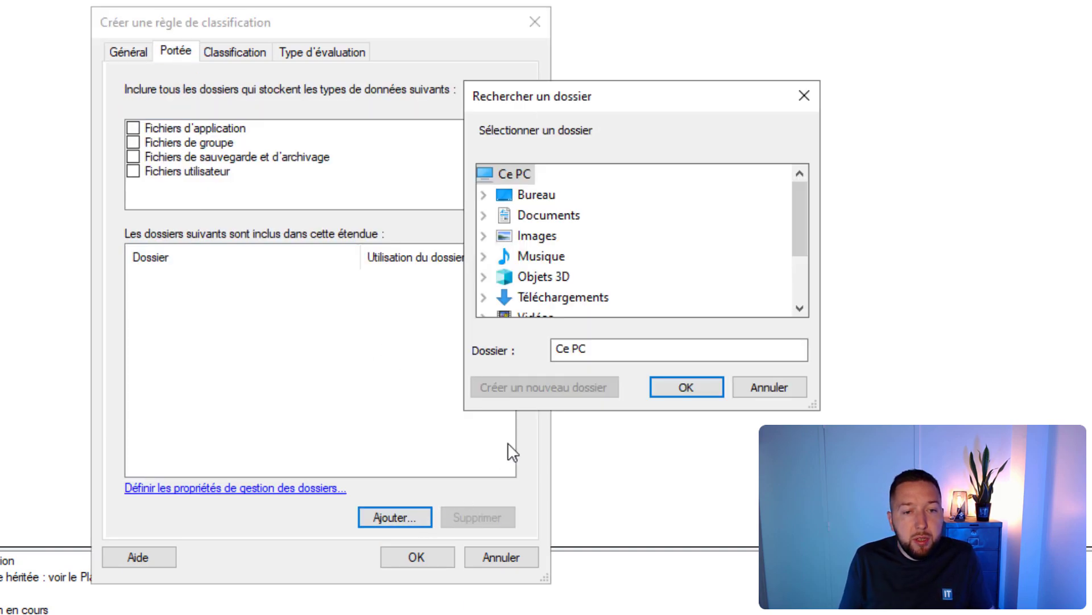
scroll(565, 279, "down", 2)
double_click(564, 278)
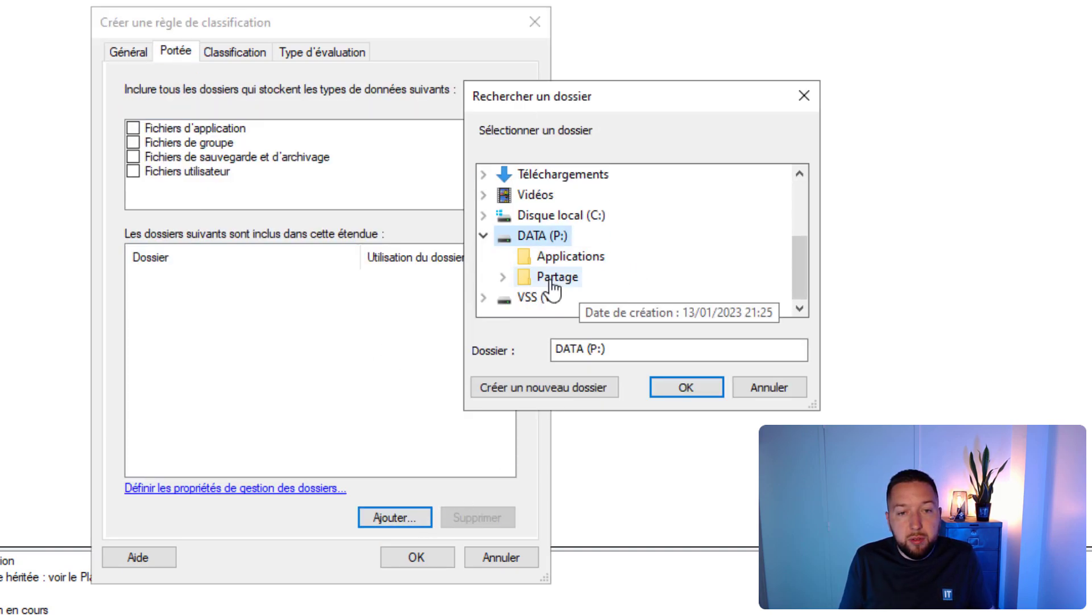
double_click(554, 276)
left_click(680, 387)
Set the "(non)" rule's method to Classifieur de contenus and the value of "Contient un mot de passe" to Non.
left_click(247, 50)
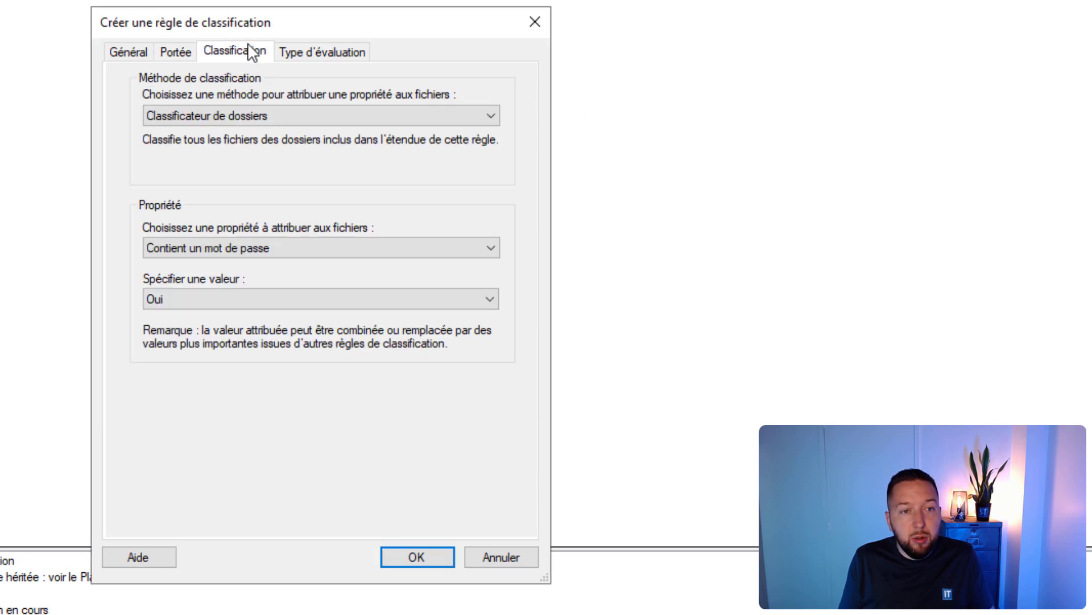
left_click(240, 120)
left_click(214, 146)
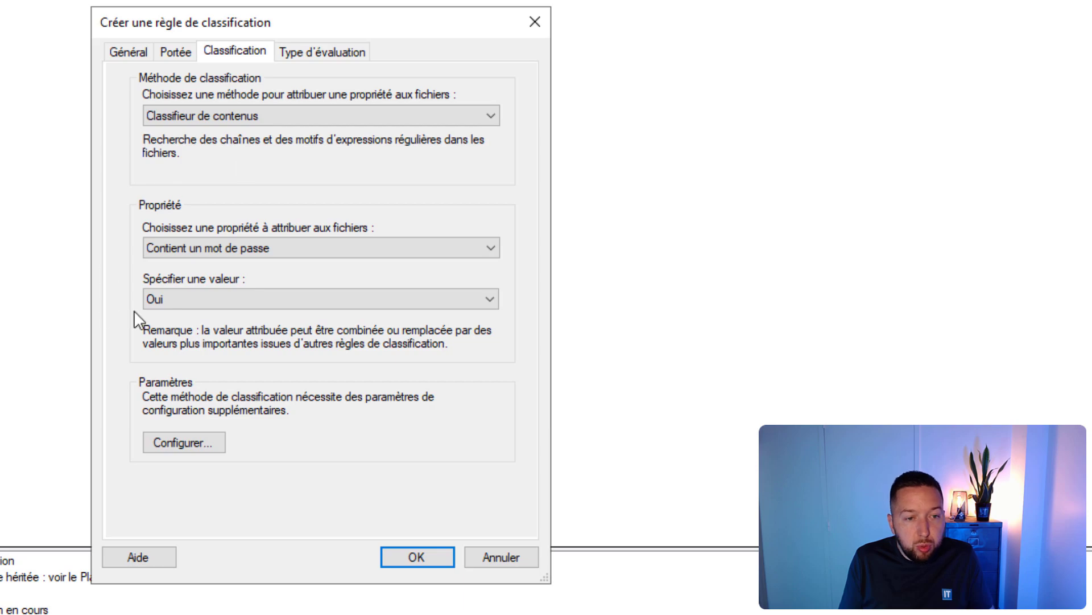
left_click(168, 300)
left_click(171, 330)
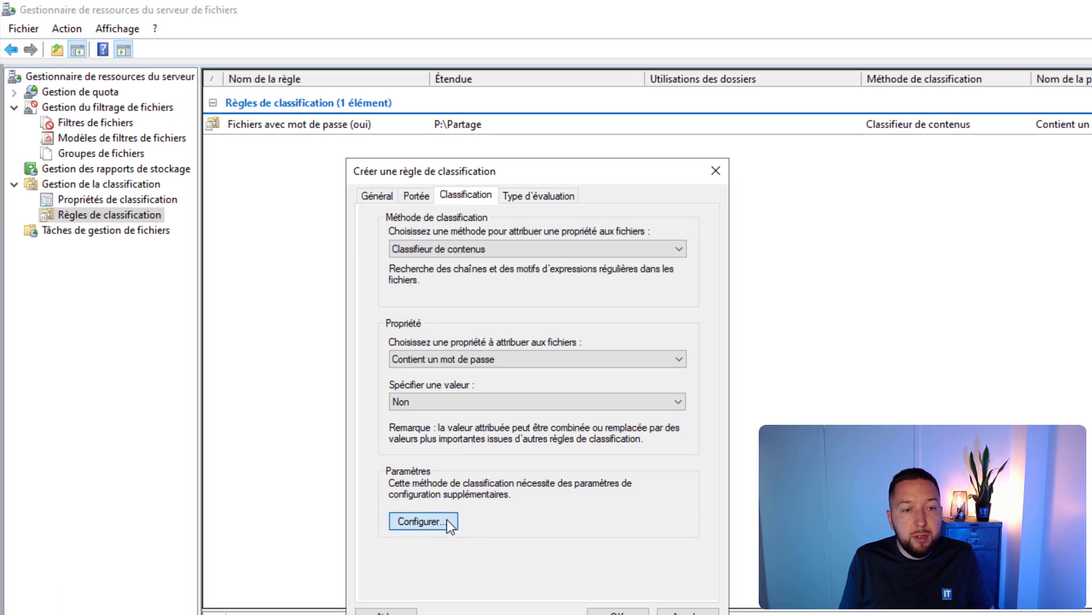
Add "Mot de passe" as an Expression régulière in the "(non)" rule's classification parameters.
left_click(446, 519)
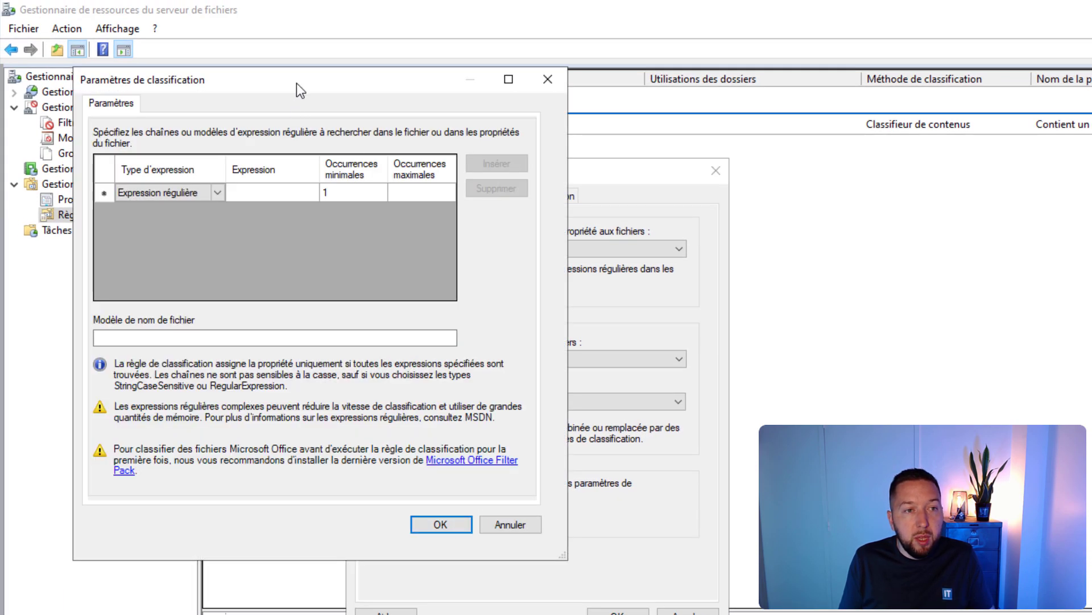
left_click_drag(295, 83, 490, 115)
left_click(407, 227)
left_click(408, 227)
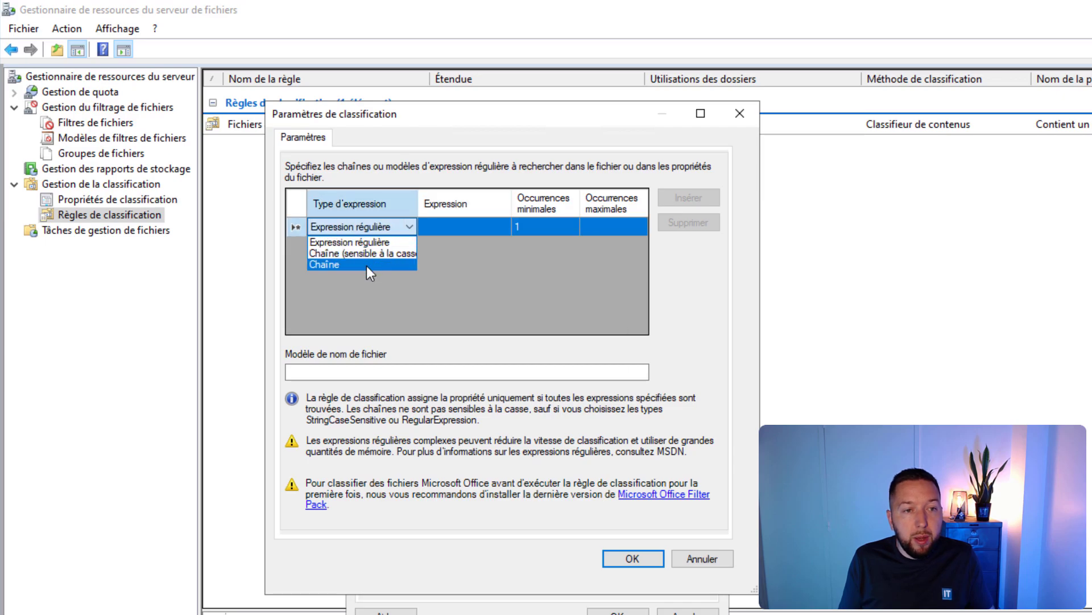
left_click(366, 265)
left_click(458, 228)
left_click(459, 229)
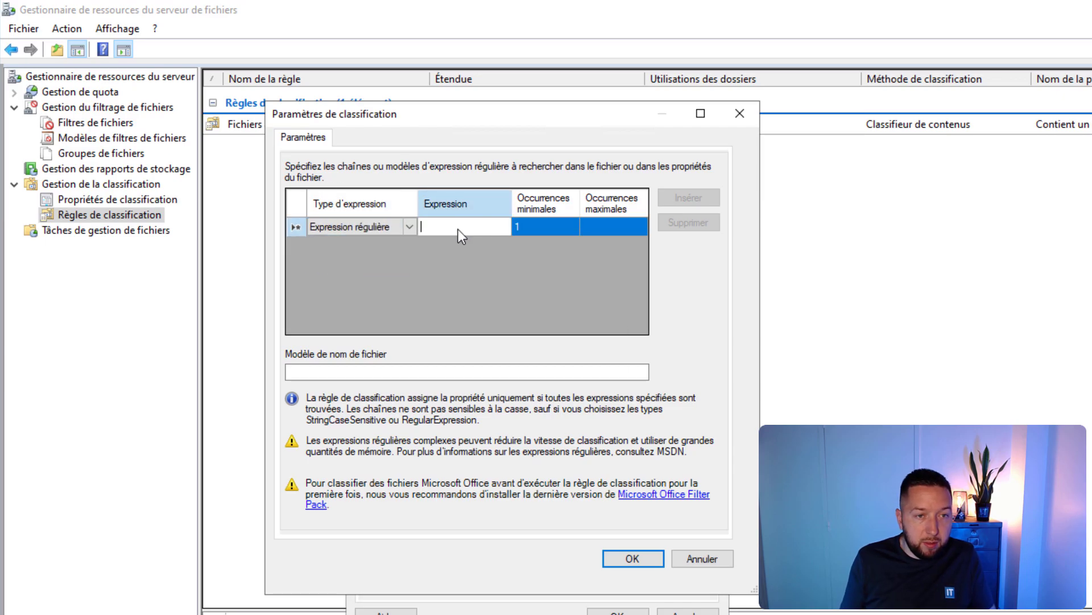
type("Mot de")
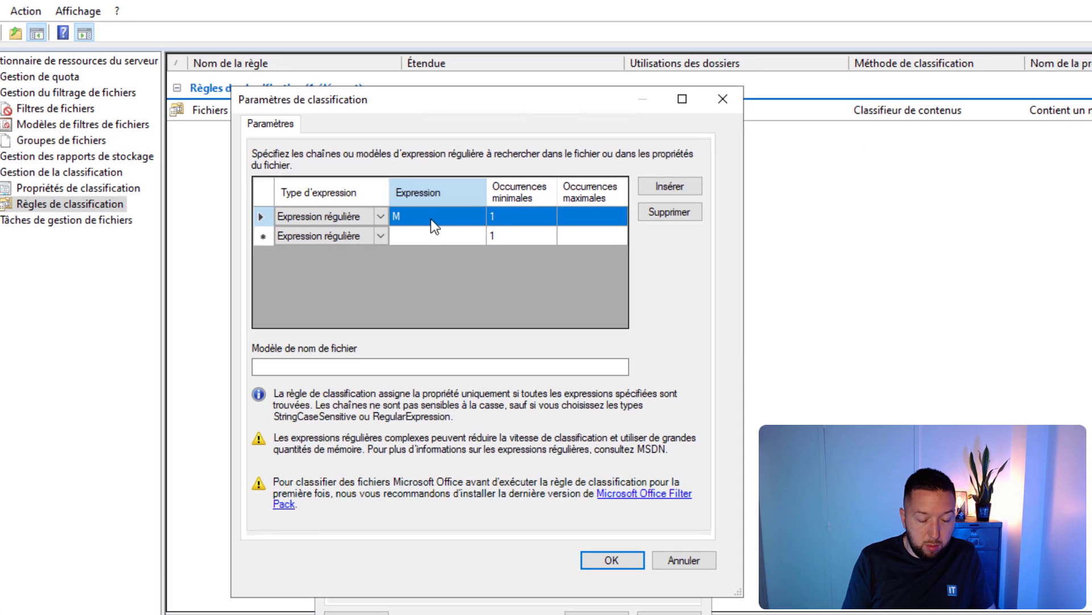
key("BackSpace")
key("BackSpace")
key("BackSpace")
key("BackSpace")
key("BackSpace")
key("BackSpace")
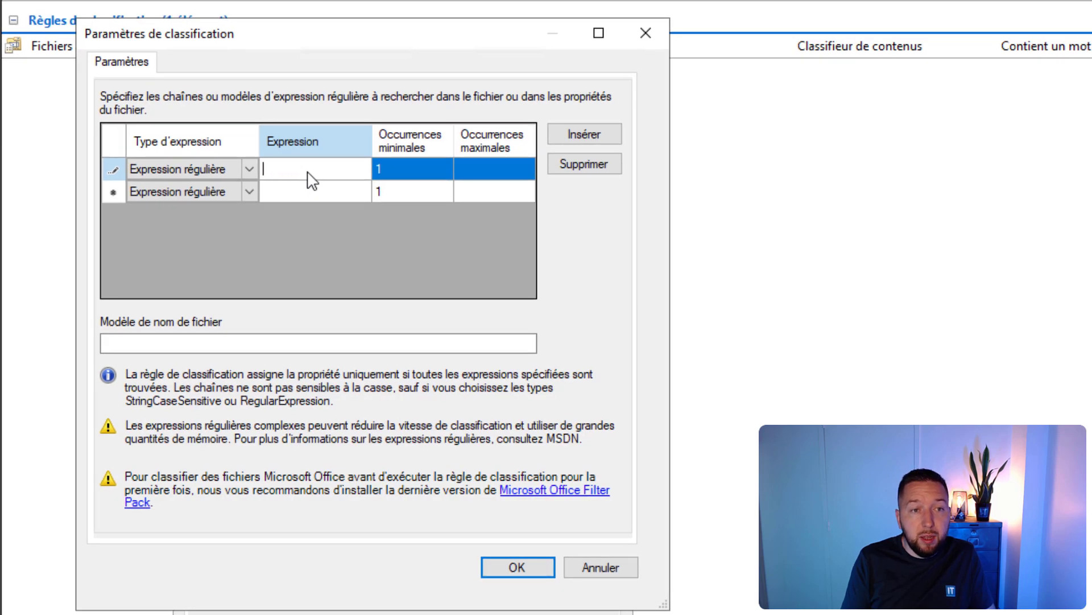
type("Mot de passe")
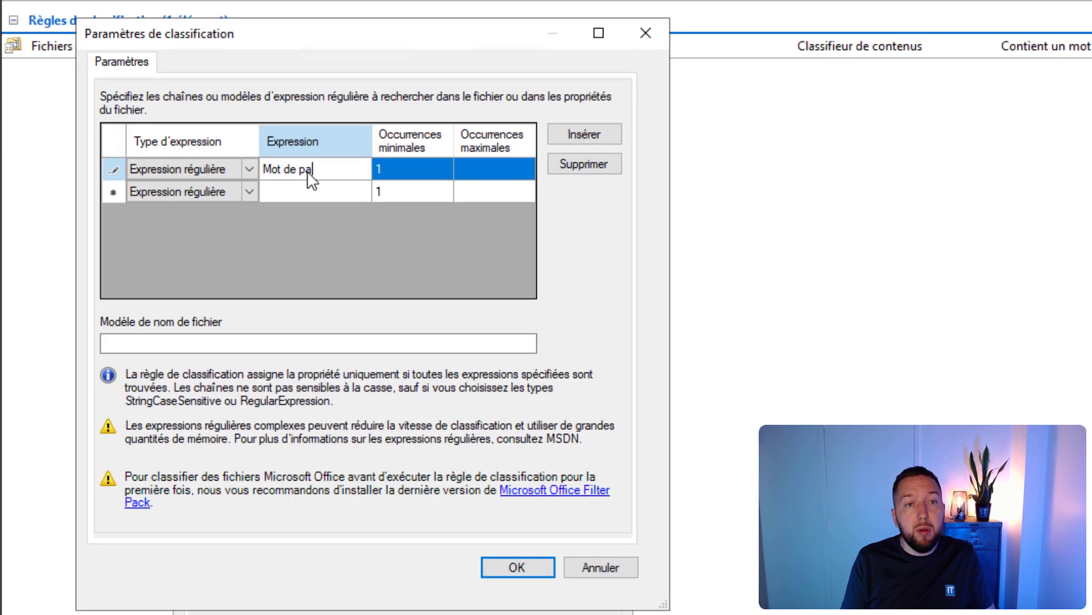
Set the expression's minimum and maximum occurrences to 0 and save the rule "Fichiers avec mot de passe (non)".
left_click(416, 164)
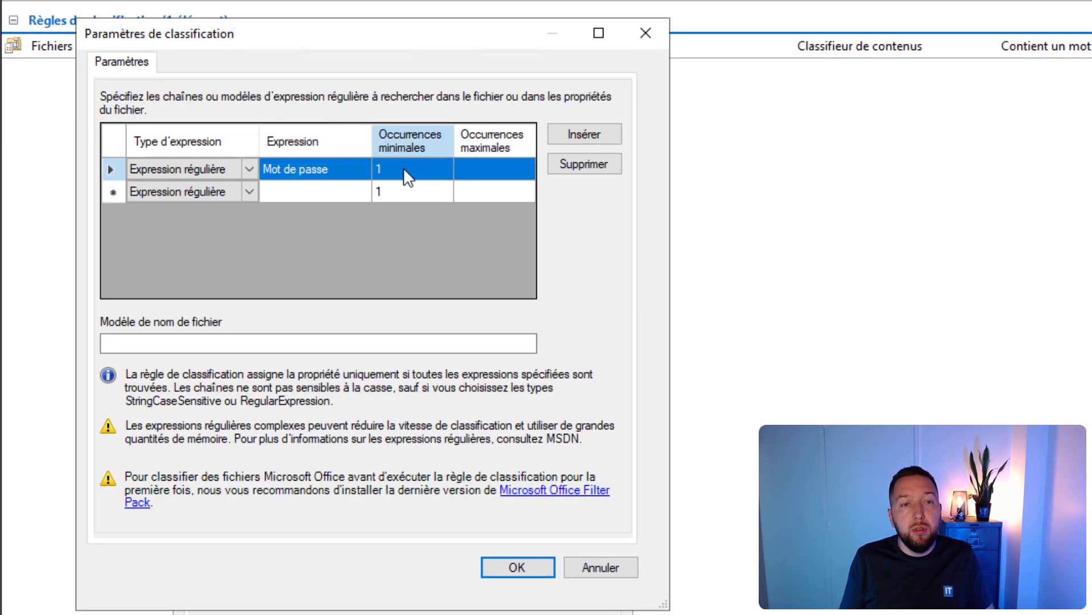
key("BackSpace")
type("0")
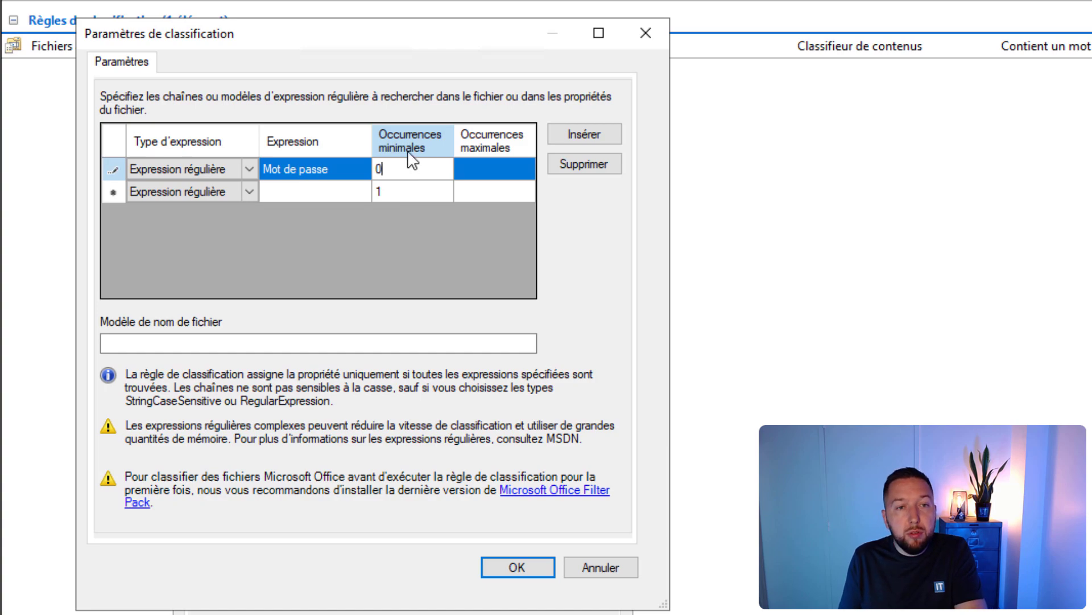
left_click(501, 170)
left_click(503, 169)
type("0")
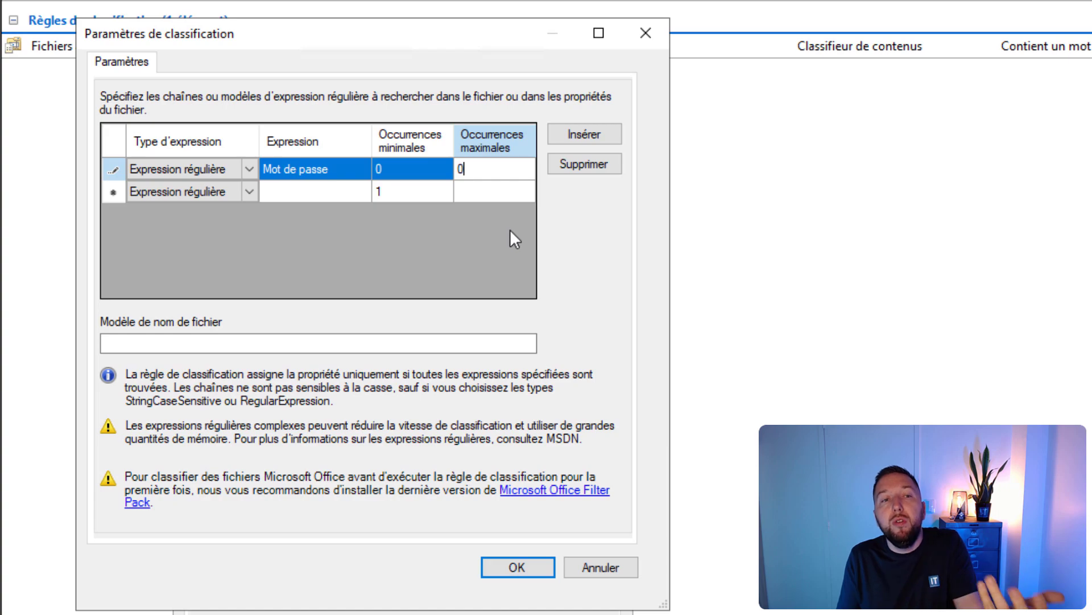
left_click(491, 190)
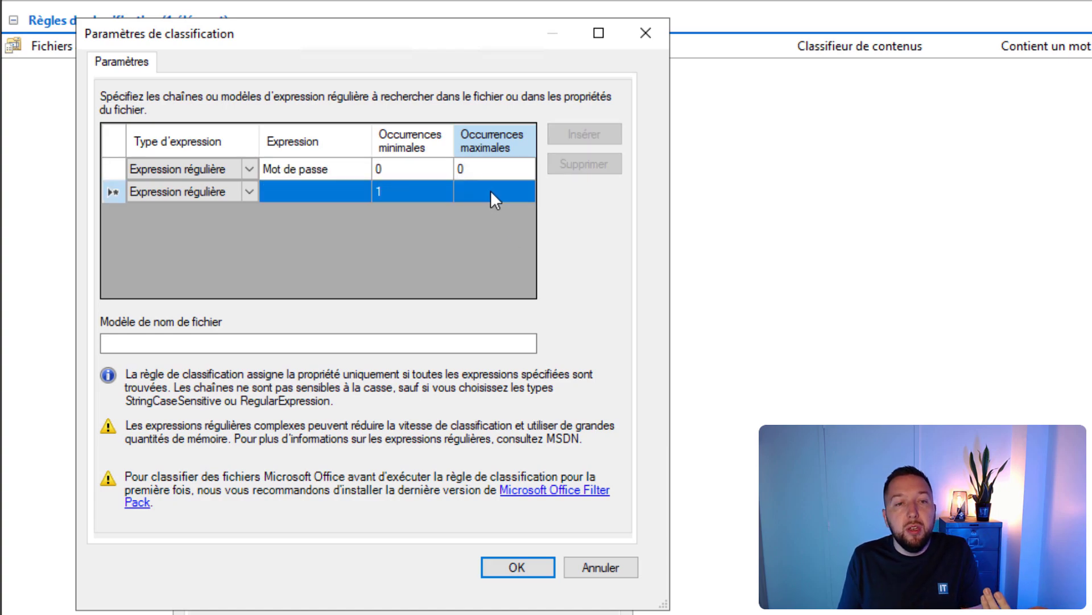
left_click(483, 169)
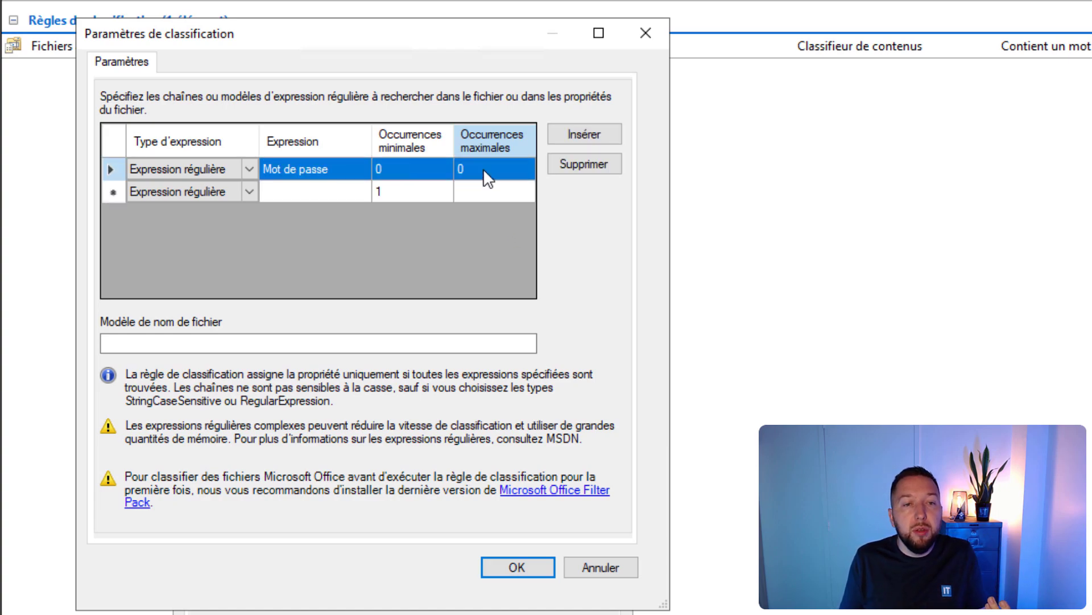
left_click(518, 568)
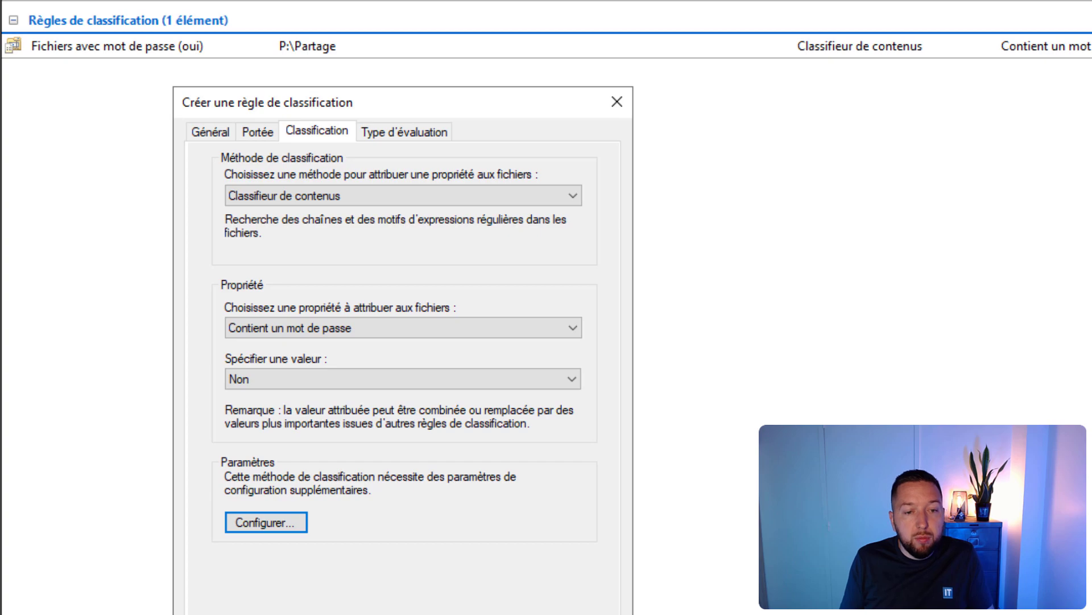
left_click(507, 614)
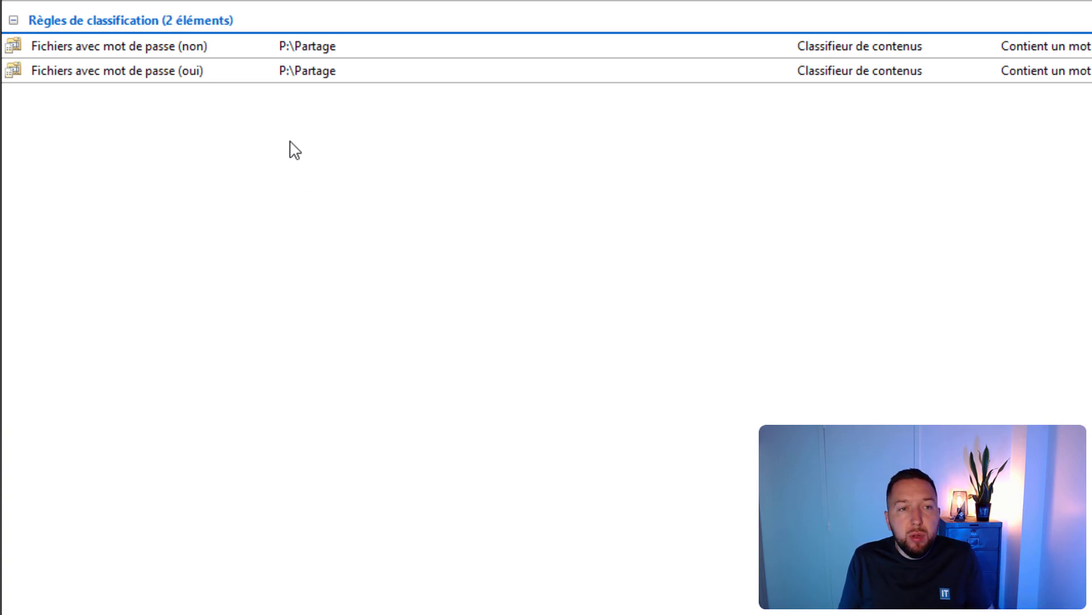
Set the "(non)" rule to re-evaluate existing property values, replace them, and clear both automatically and user-classified properties.
right_click(231, 46)
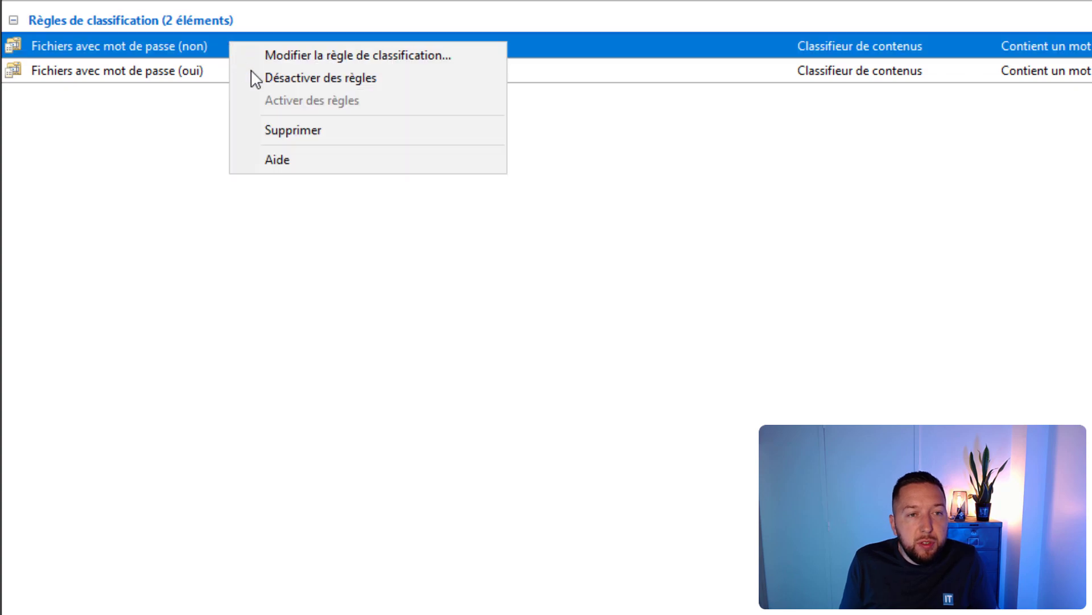
left_click(305, 57)
left_click_drag(85, 18, 379, 94)
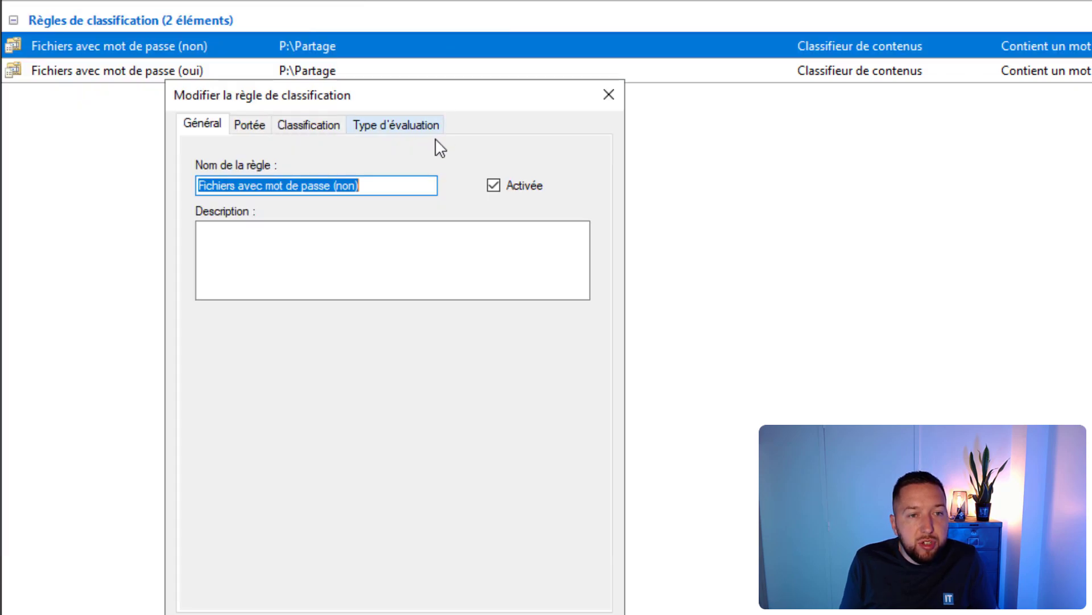
left_click(373, 133)
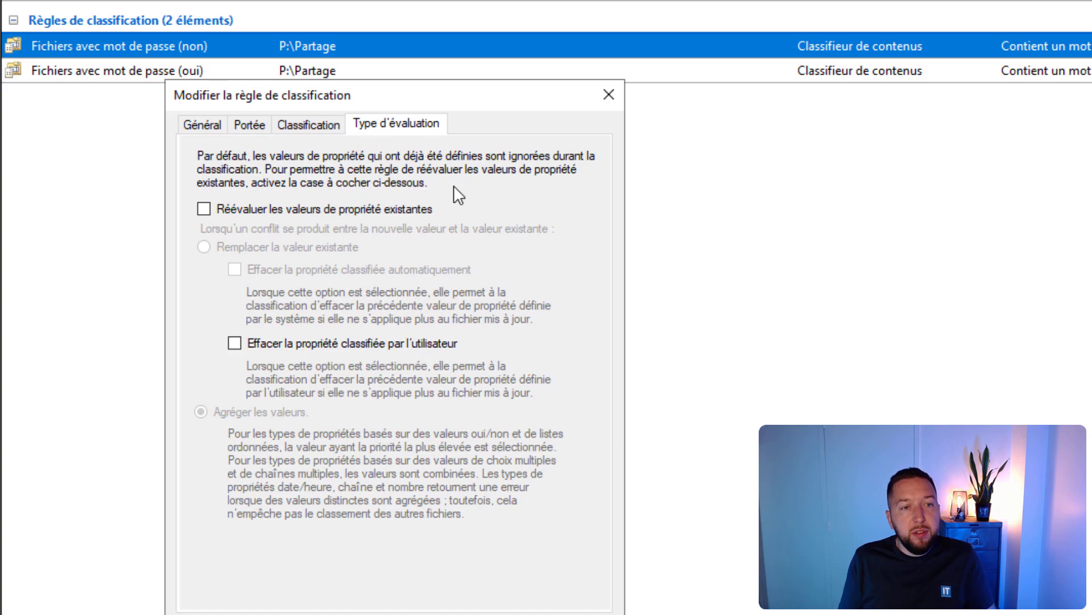
left_click(203, 208)
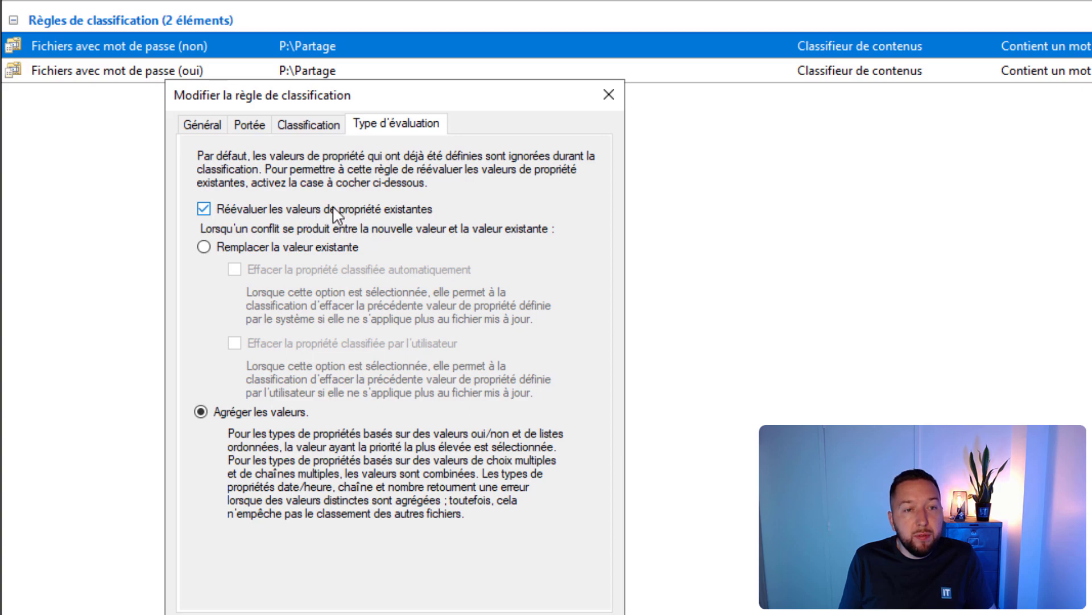
left_click(223, 247)
left_click(235, 270)
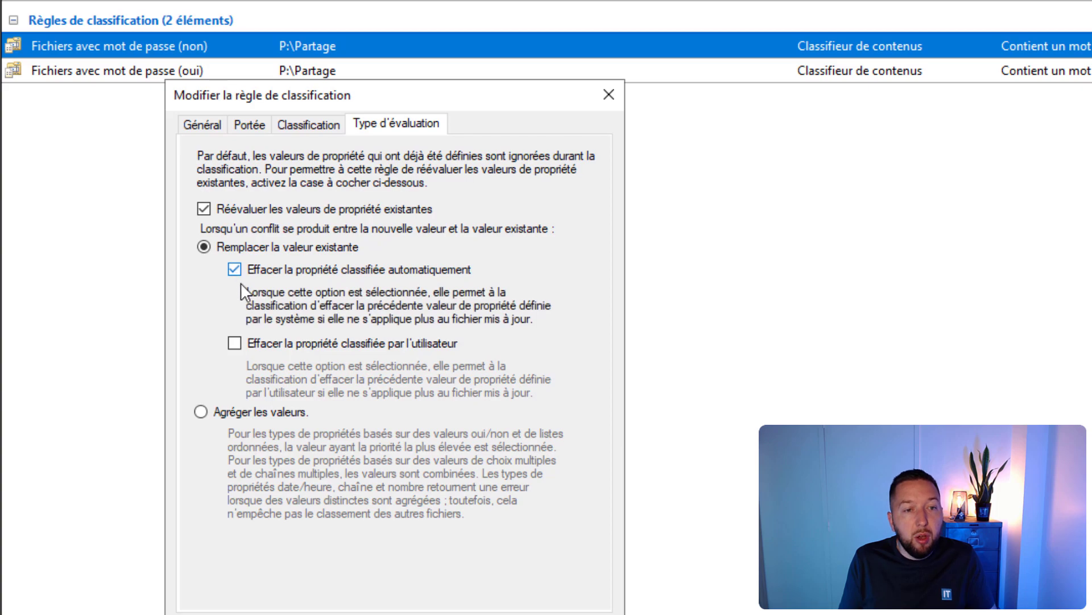
left_click(233, 342)
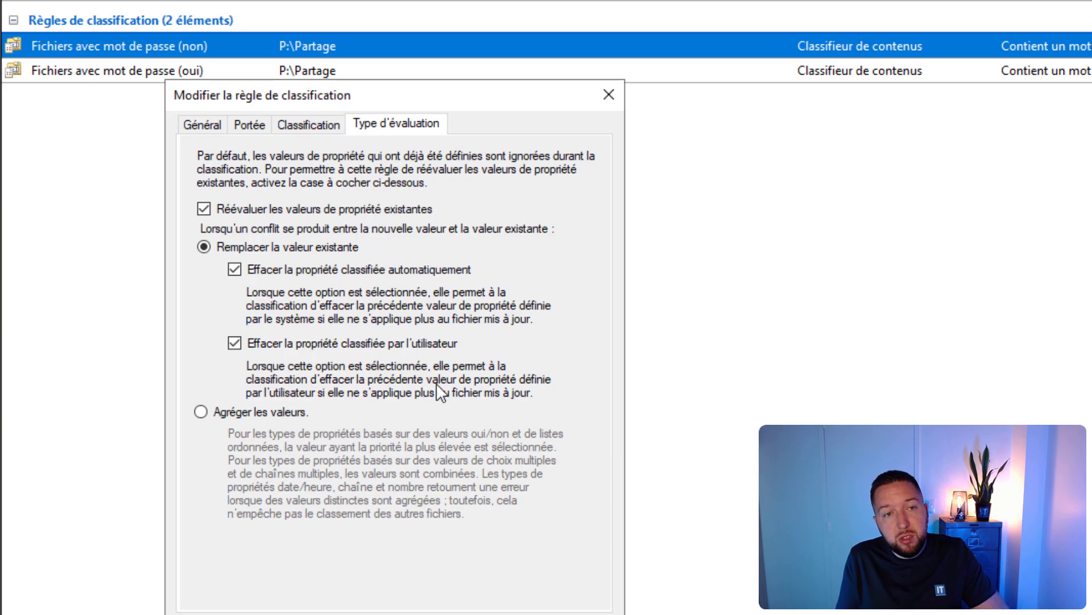
left_click(488, 610)
Make the "(oui)" rule re-evaluate and replace existing property values, clearing both automatically and user-classified properties.
left_click(212, 68)
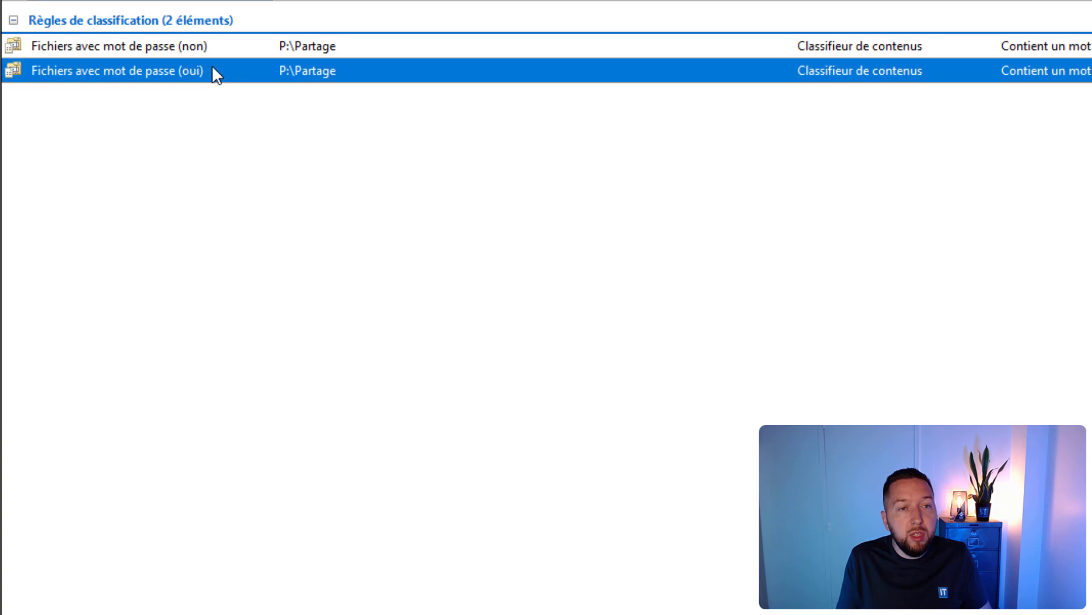
right_click(212, 67)
left_click(291, 77)
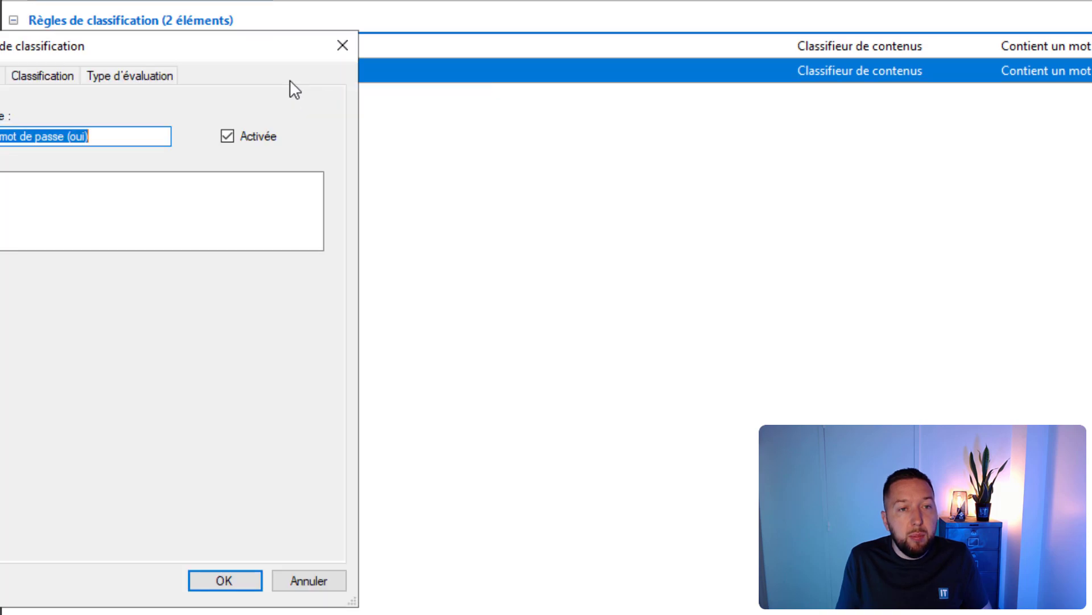
left_click(125, 79)
left_click_drag(140, 55, 368, 57)
left_click(275, 161)
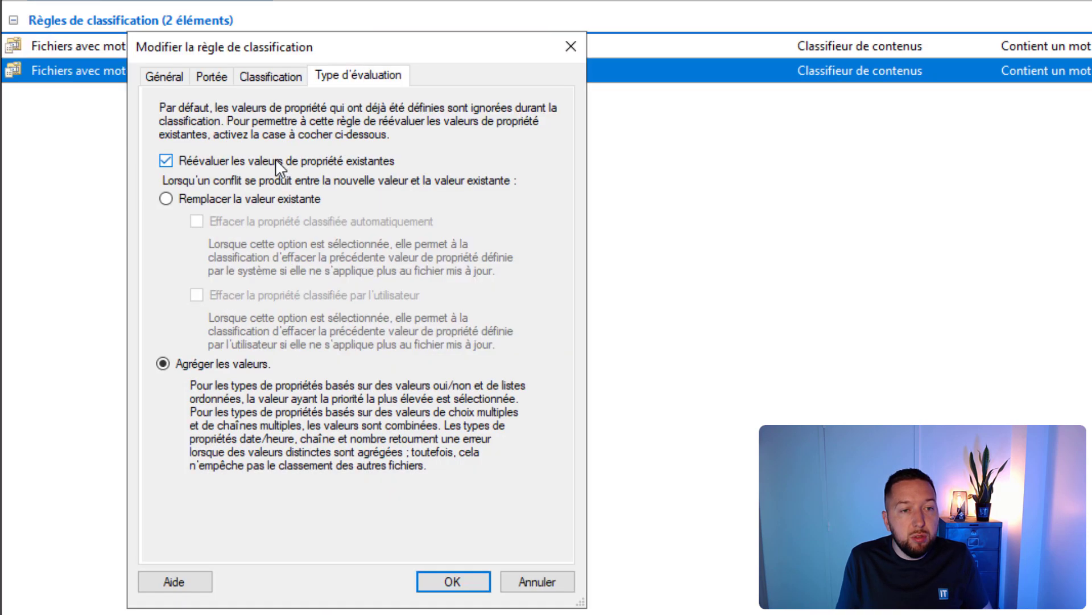
left_click(224, 198)
left_click(209, 221)
left_click(222, 295)
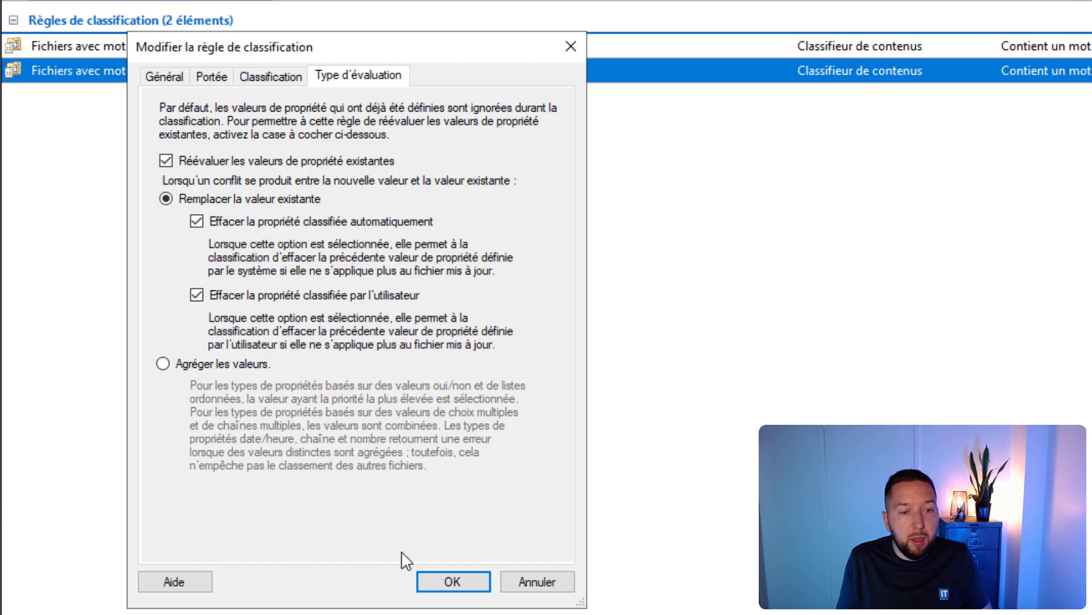
left_click(453, 581)
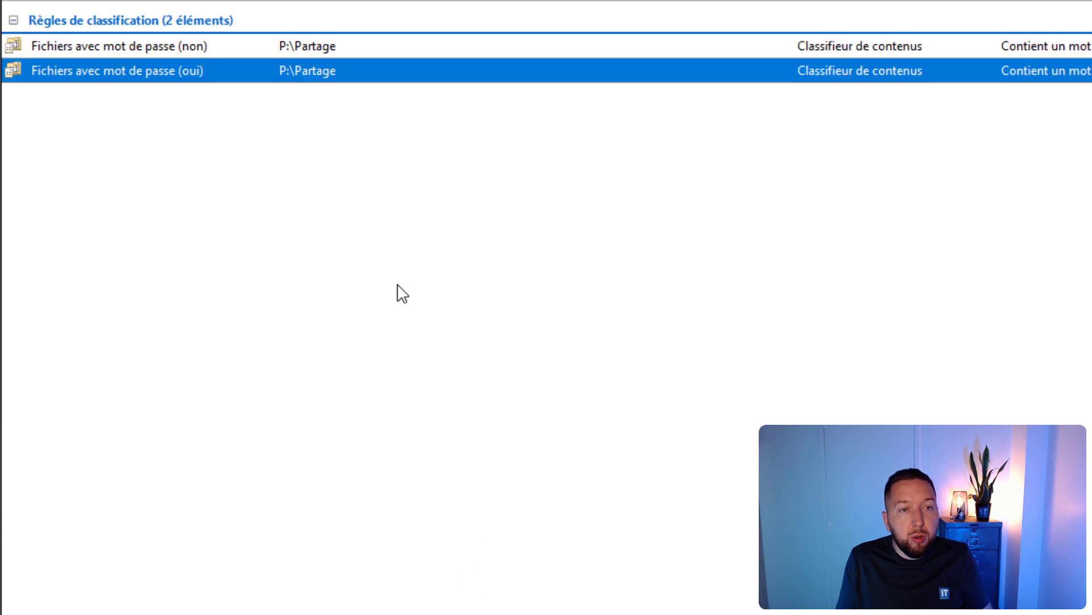
Review the "(oui)" rule's classification method and expression parameters, including the Office Filter Pack recommendation, without changing them.
right_click(217, 76)
left_click(262, 87)
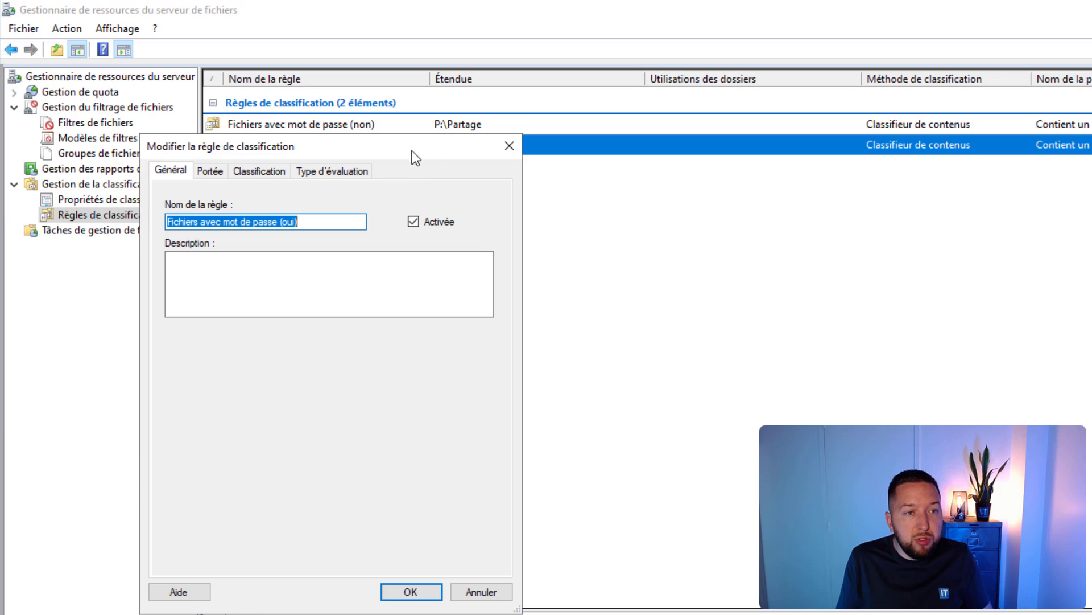
left_click_drag(415, 158, 606, 171)
left_click(453, 183)
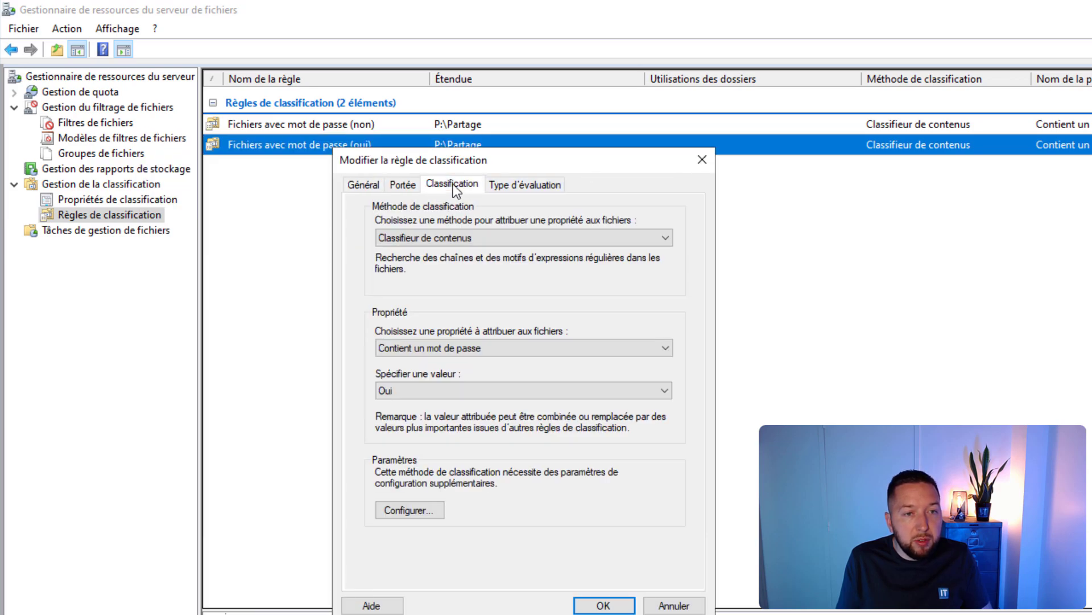
left_click(421, 508)
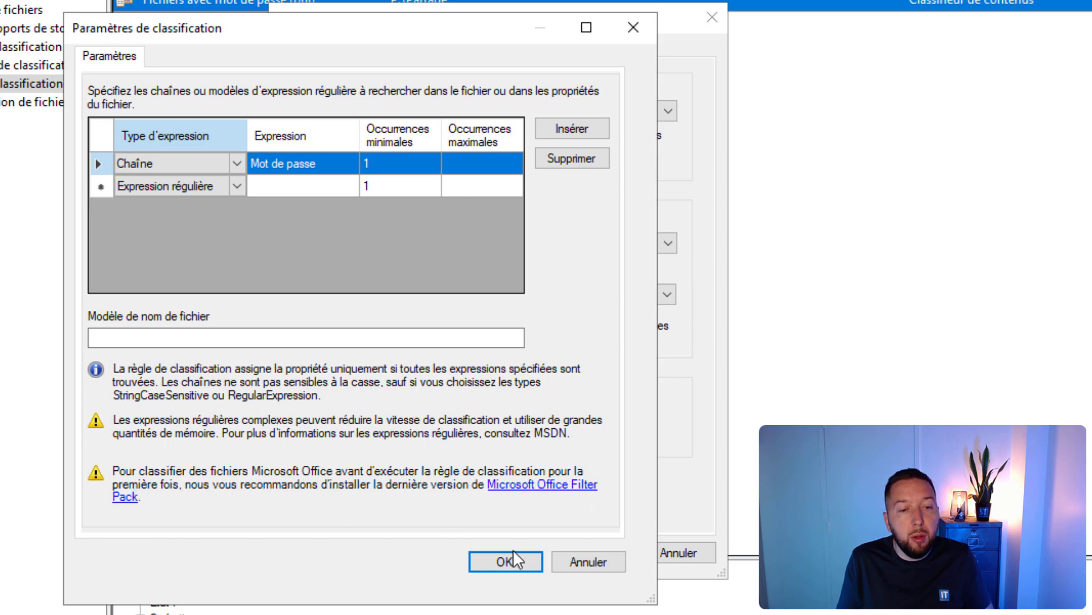
left_click(574, 564)
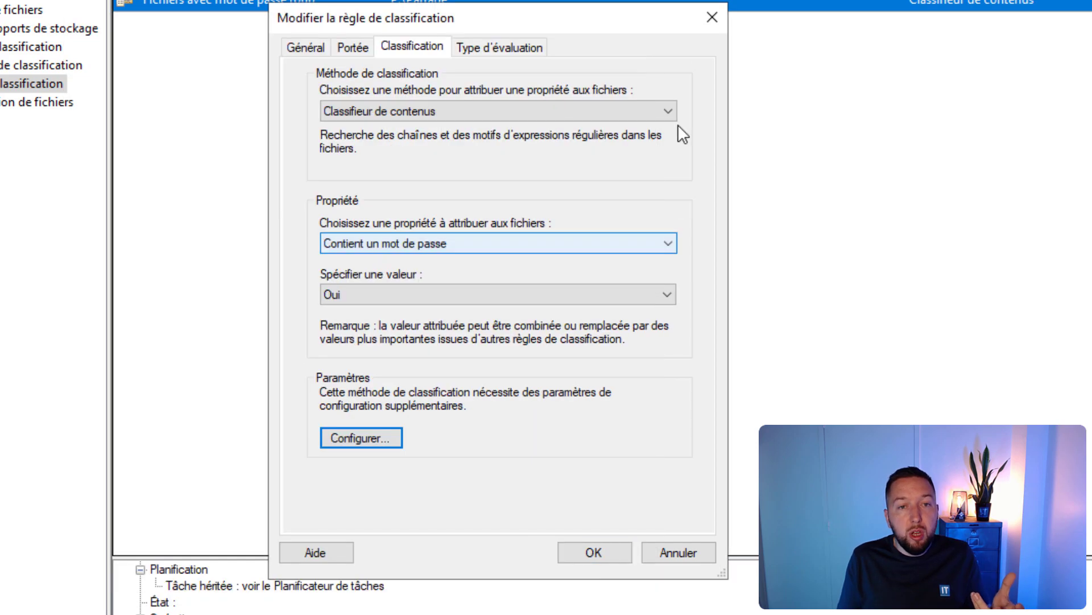
left_click(710, 21)
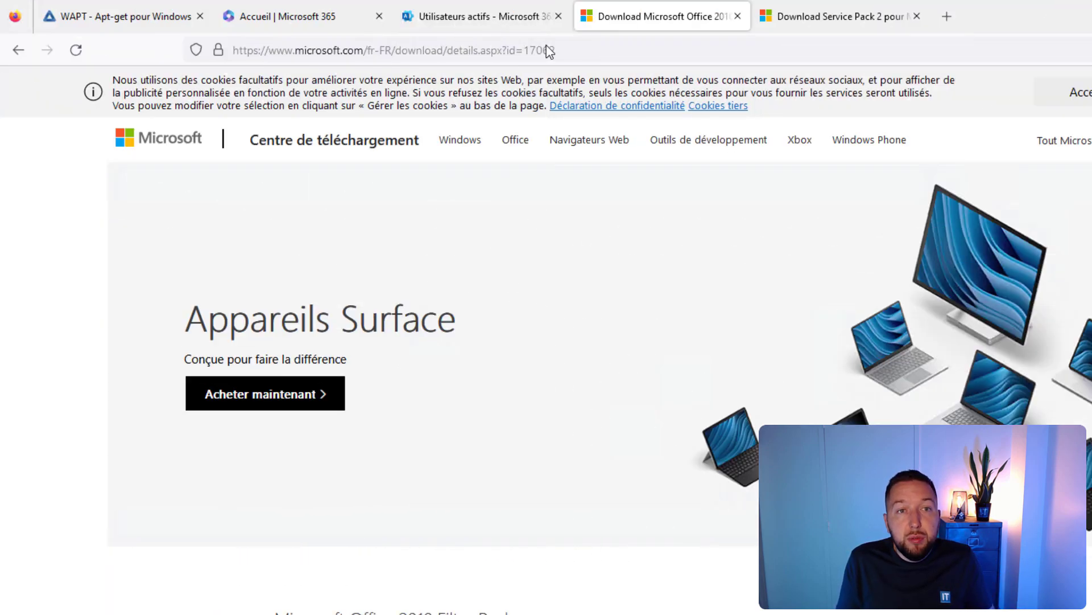
In Firefox, examine the download pages for Microsoft Office 2010 Filter Packs and the 64-bit Service Pack 2 (KB2687447).
scroll(404, 412, "down", 3)
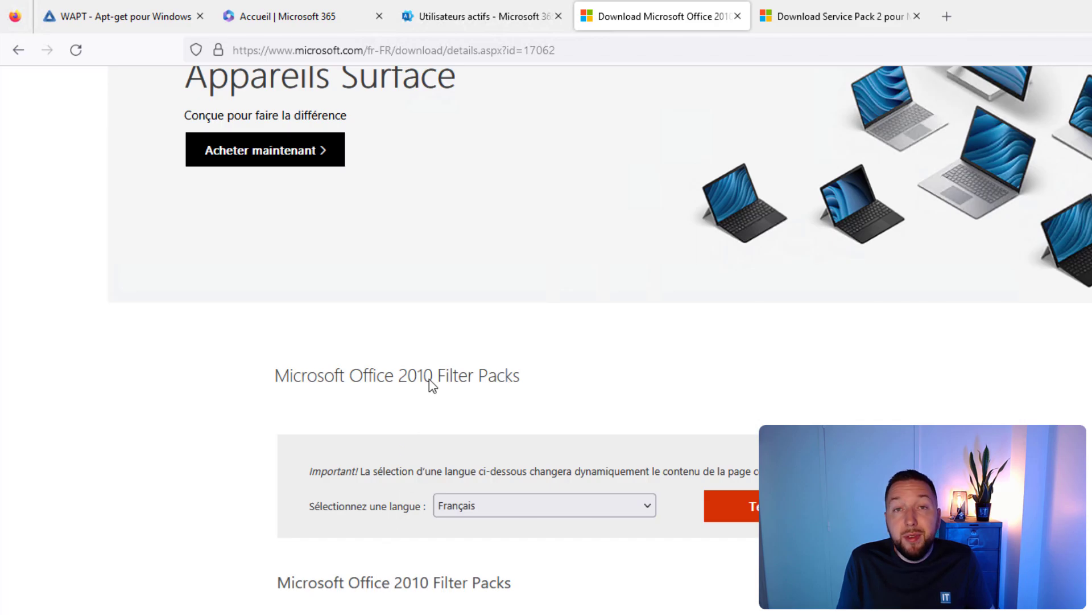
scroll(512, 433, "down", 5)
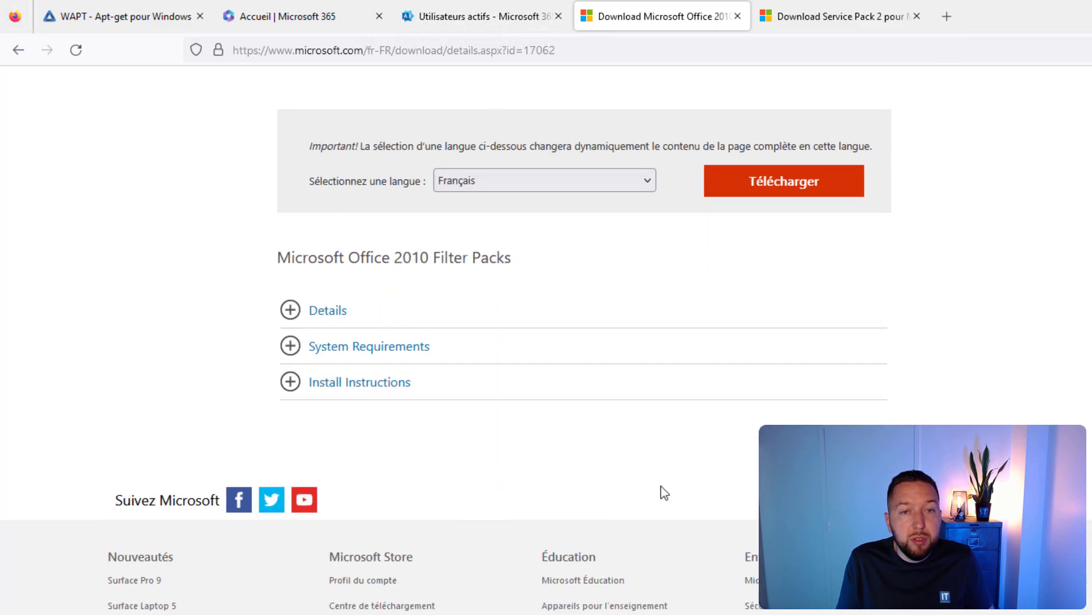
scroll(711, 432, "up", 3)
left_click(856, 18)
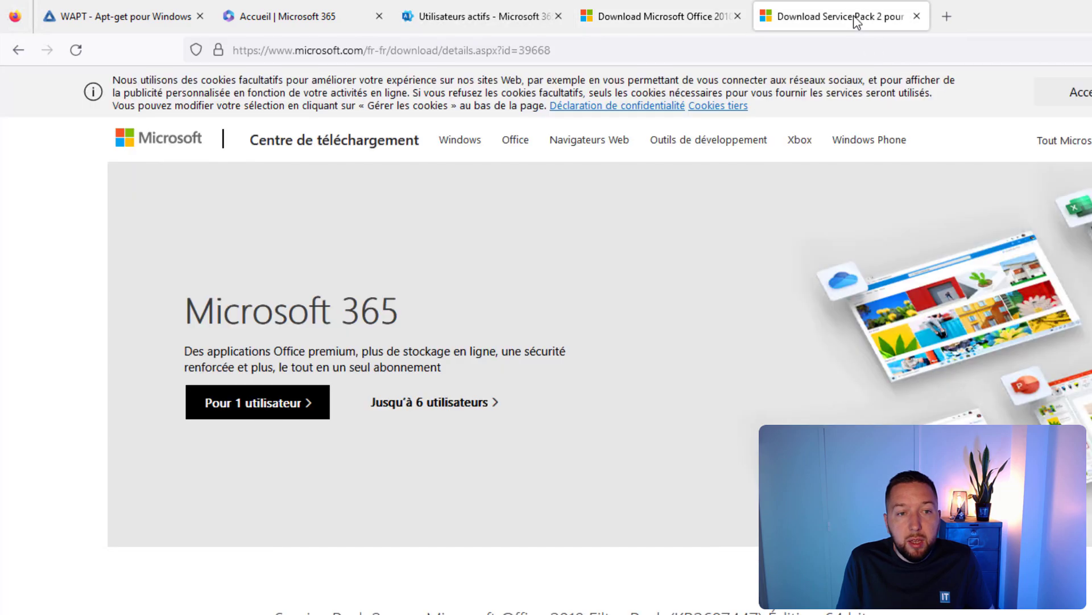
scroll(639, 336, "down", 5)
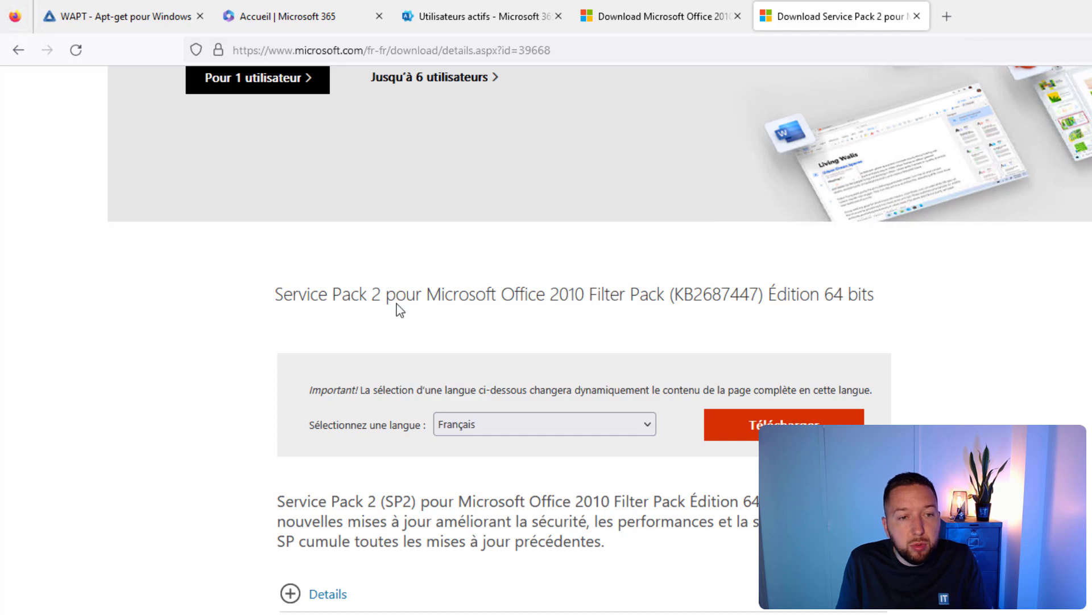
left_click_drag(380, 298, 264, 297)
left_click(494, 297)
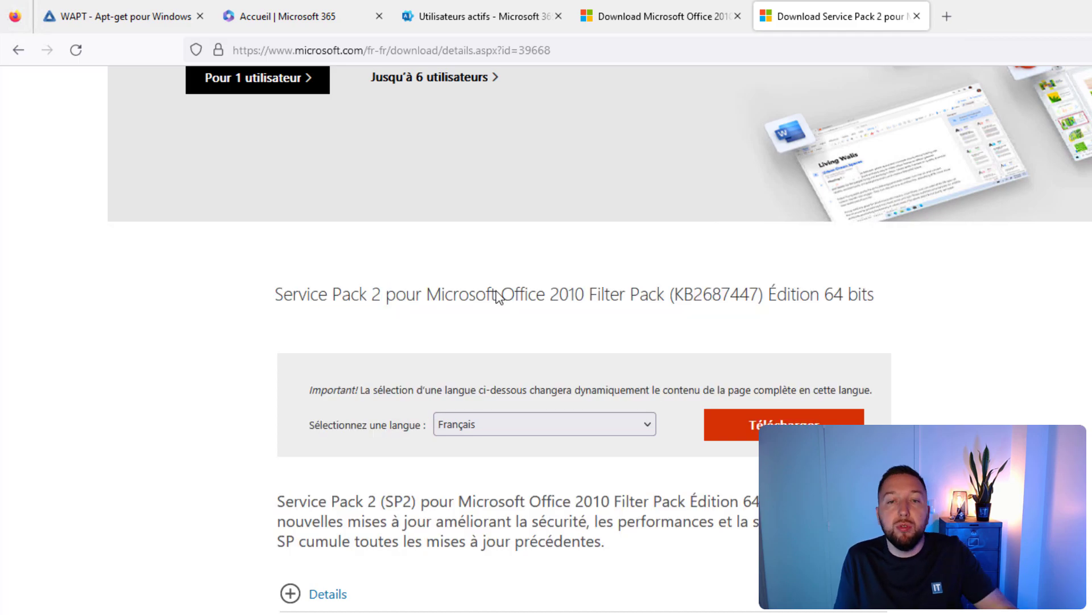
scroll(500, 295, "down", 3)
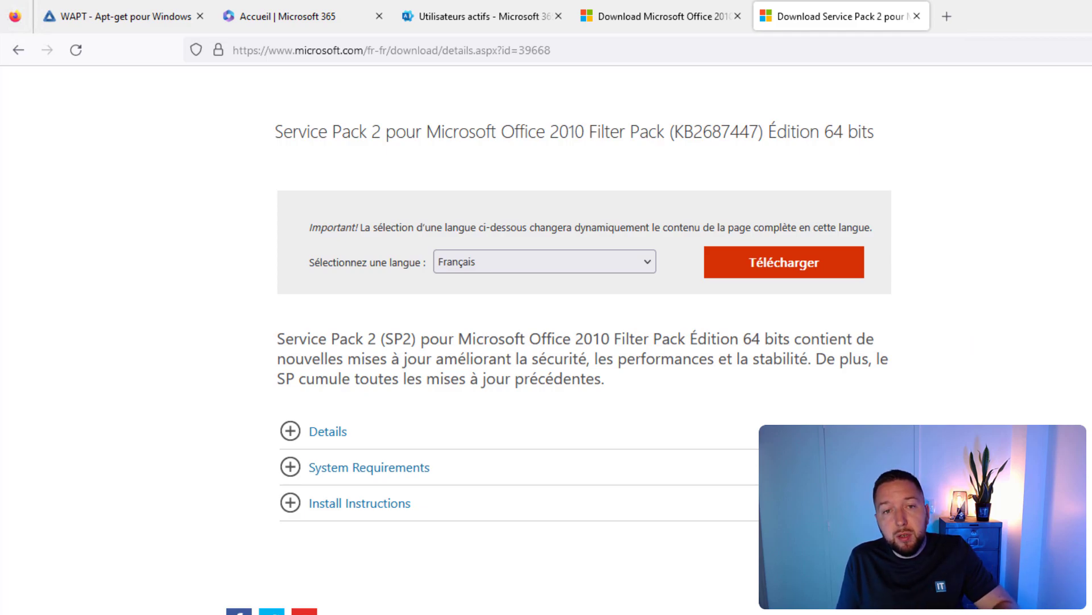
scroll(547, 341, "down", 2)
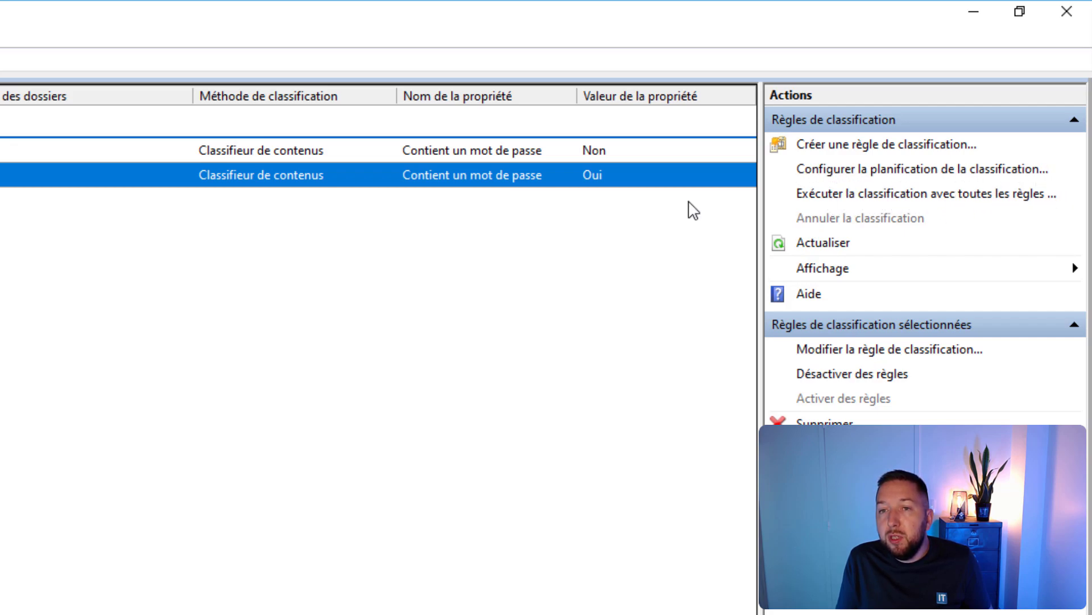
Back in the file server resource manager, run the classification with all rules in the background.
left_click(461, 352)
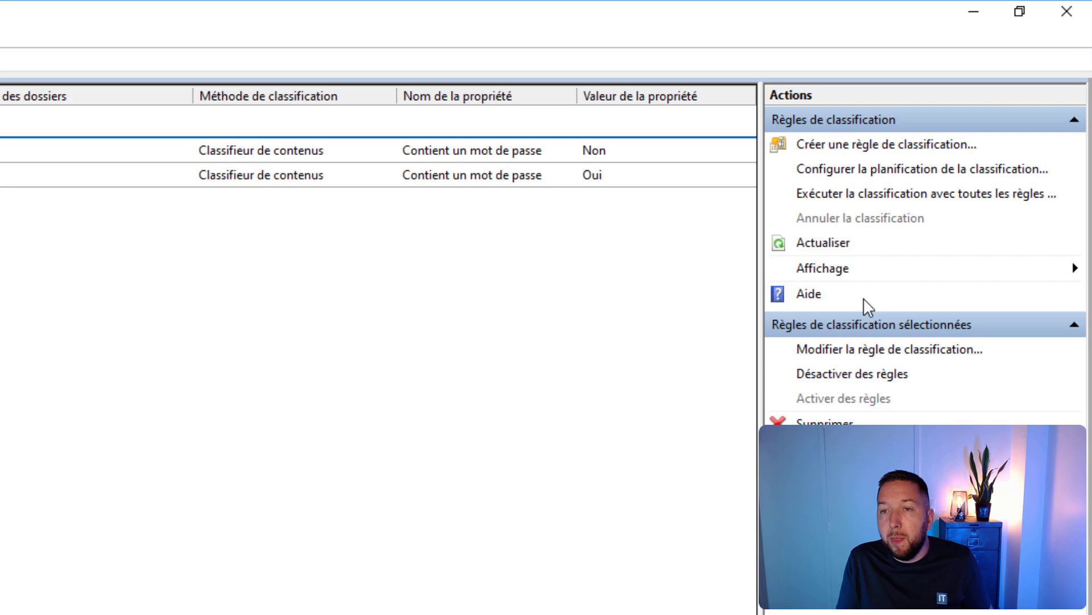
left_click(844, 194)
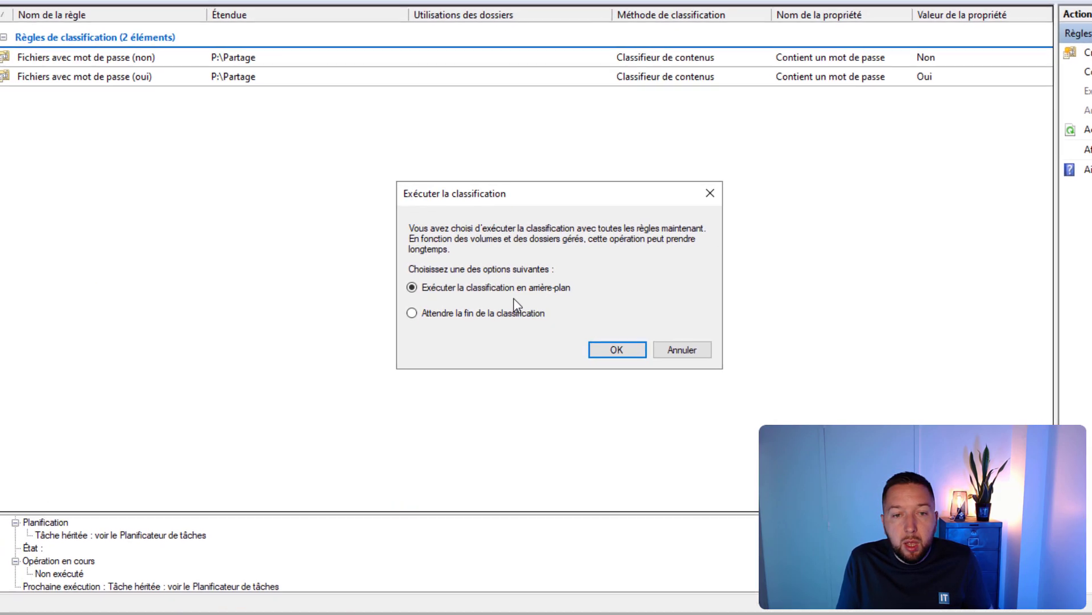
left_click(624, 350)
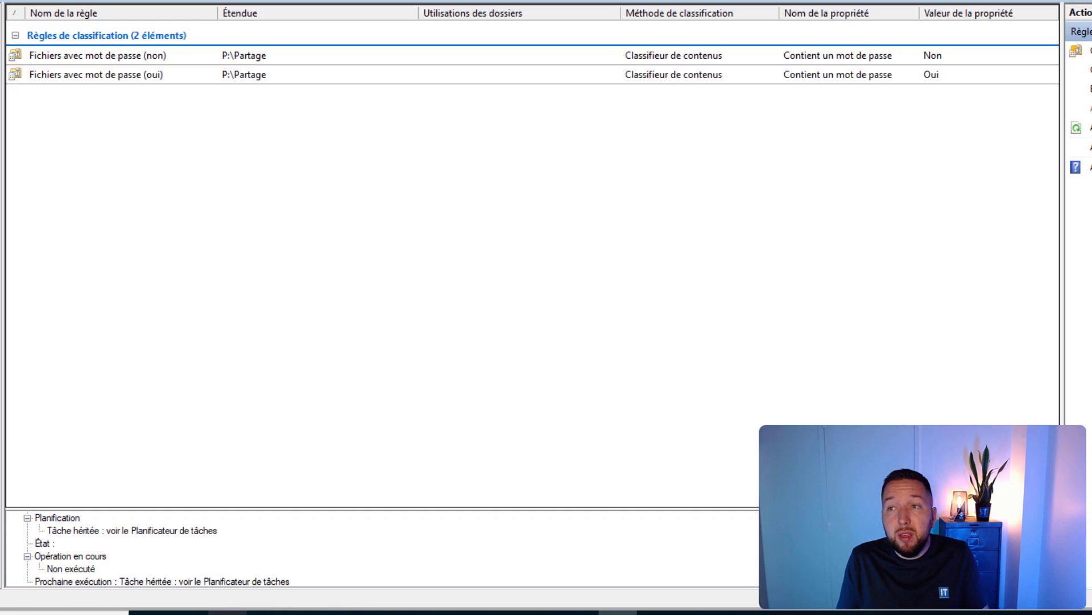
In File Explorer, check the classification properties of Identifiants.txt in P:\Partage\Documents.
left_click(227, 613)
left_click(317, 231)
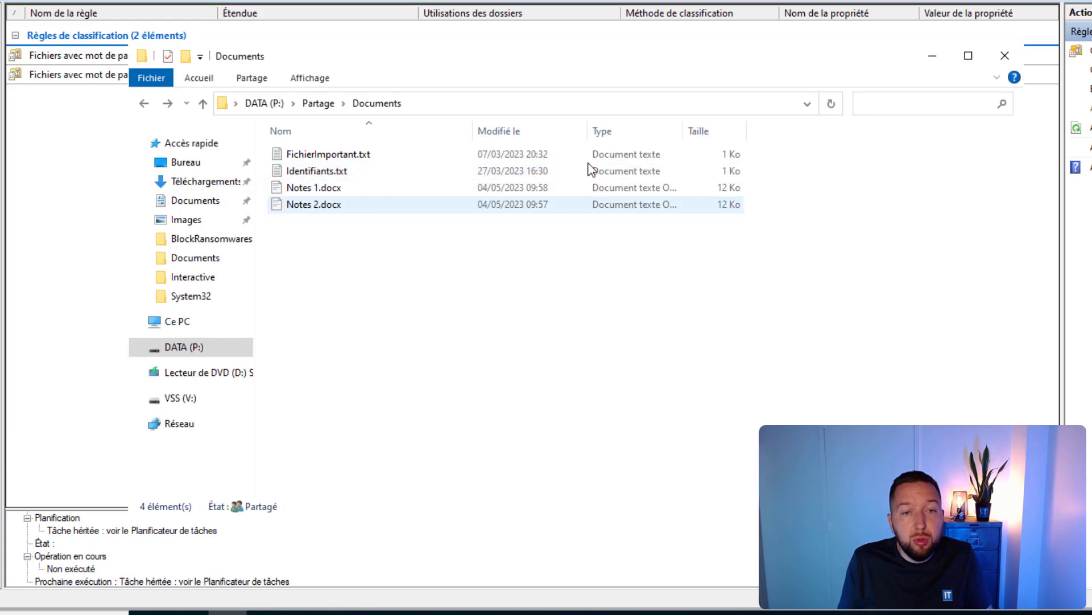
right_click(308, 171)
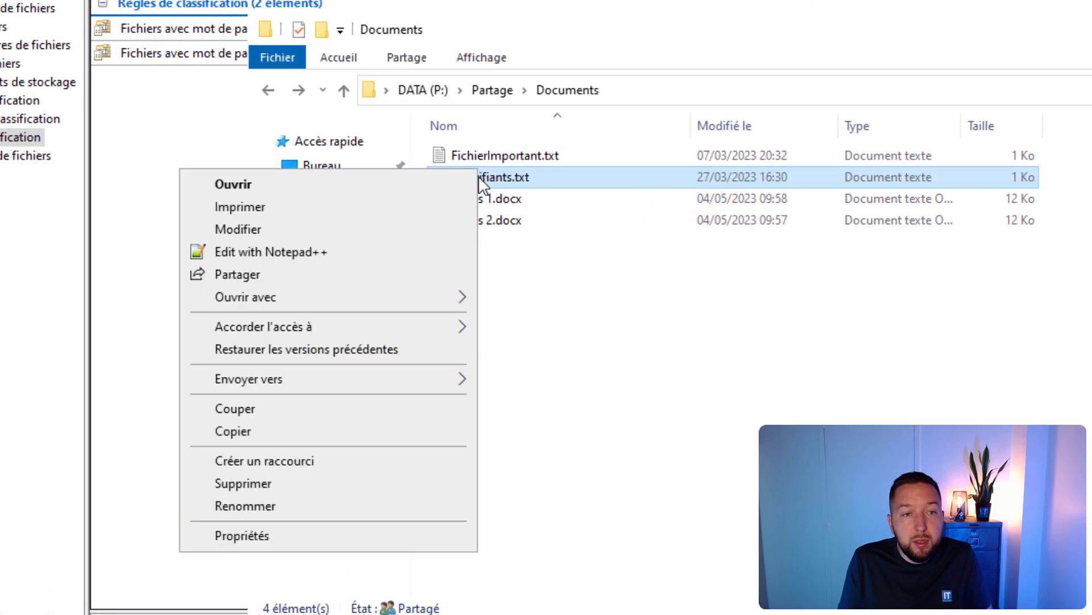
left_click(289, 537)
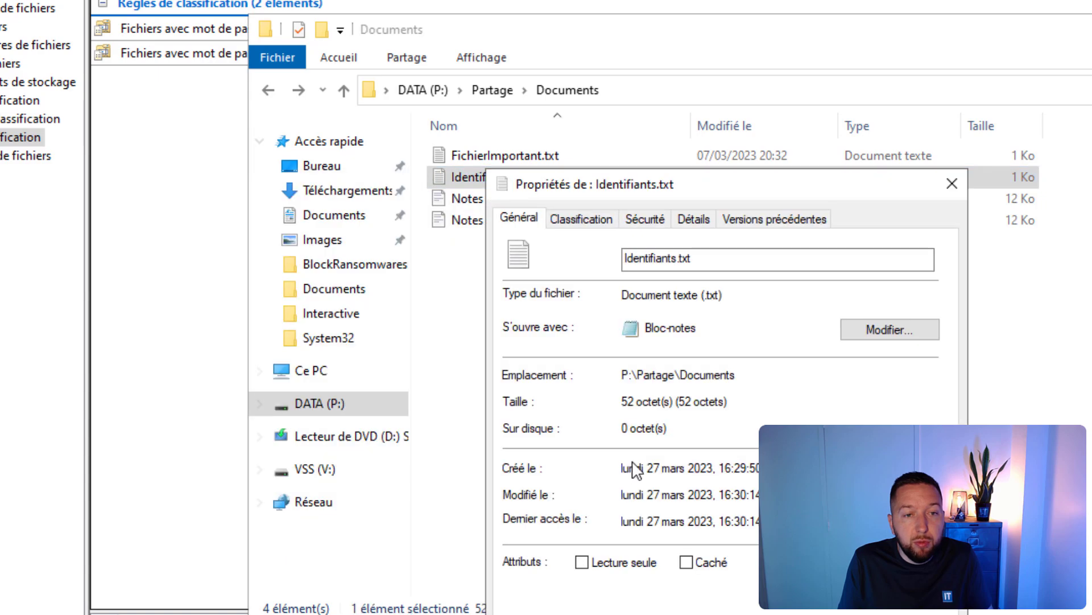
left_click(583, 220)
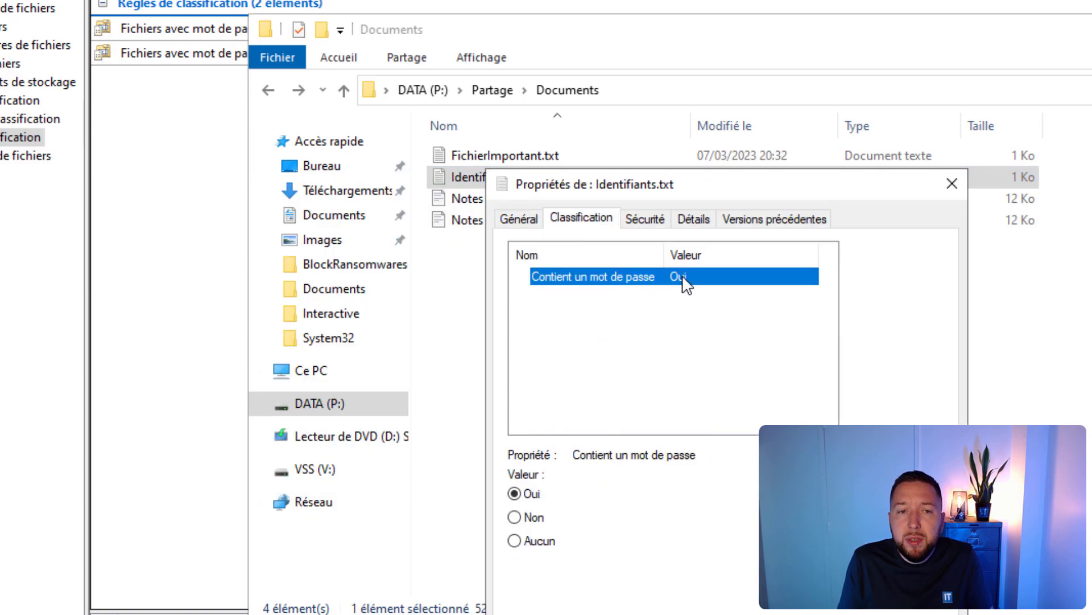
left_click(952, 183)
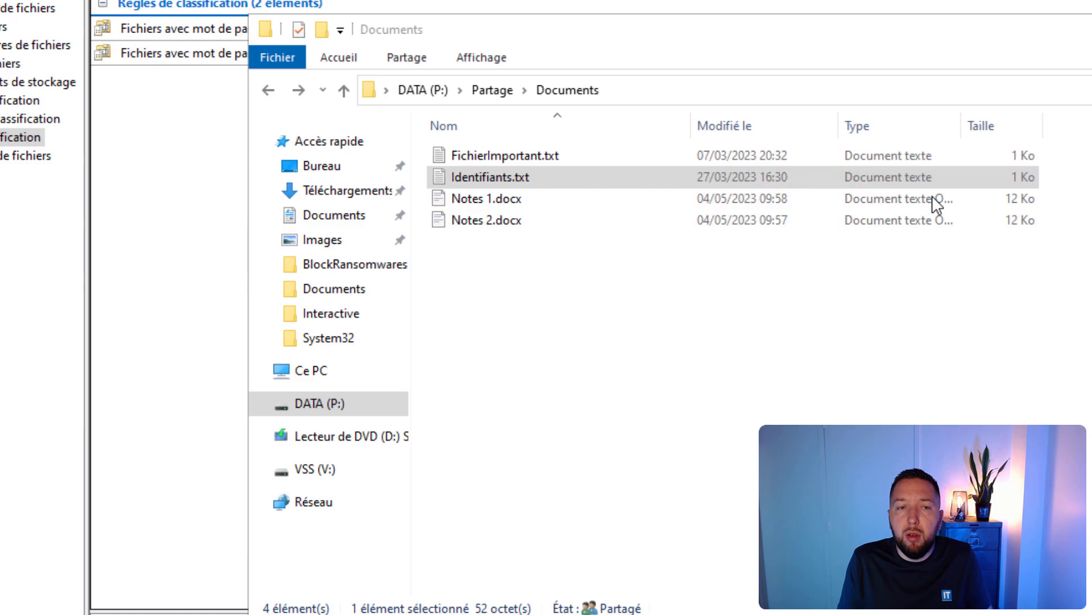
Open Identifiants.txt to inspect its text for the "Mot de passe" string, and close the file.
double_click(551, 185)
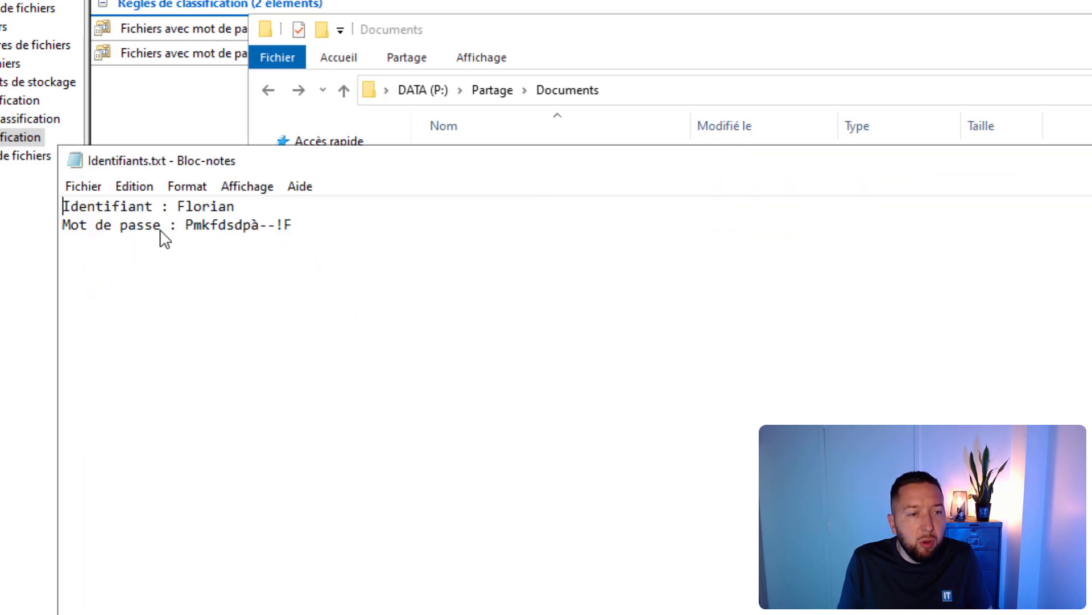
double_click(156, 208)
left_click(285, 234)
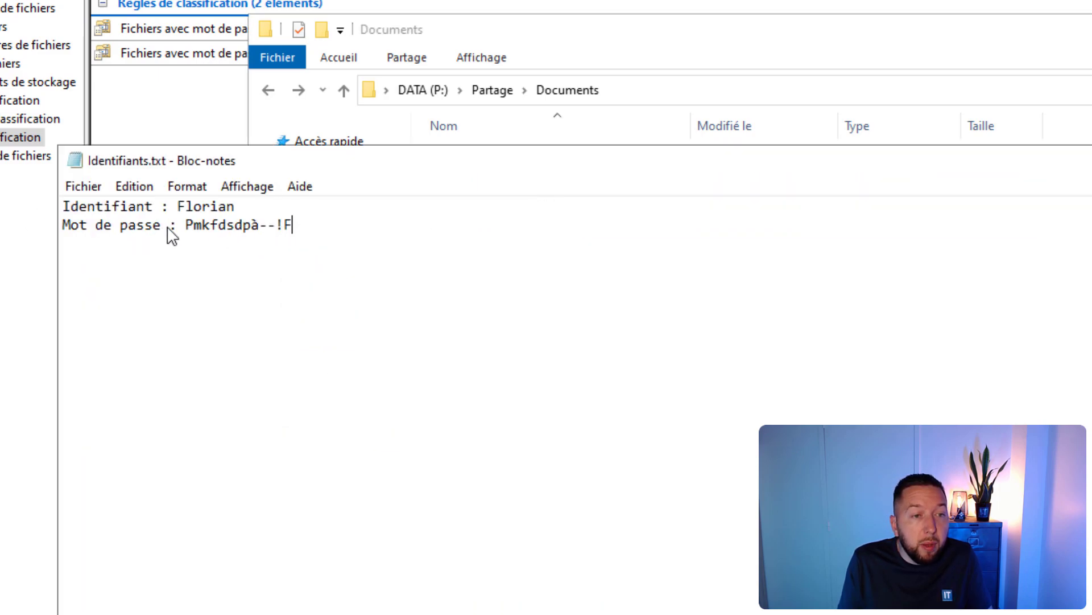
left_click_drag(170, 227, 63, 206)
left_click(194, 225)
key("alt+F4")
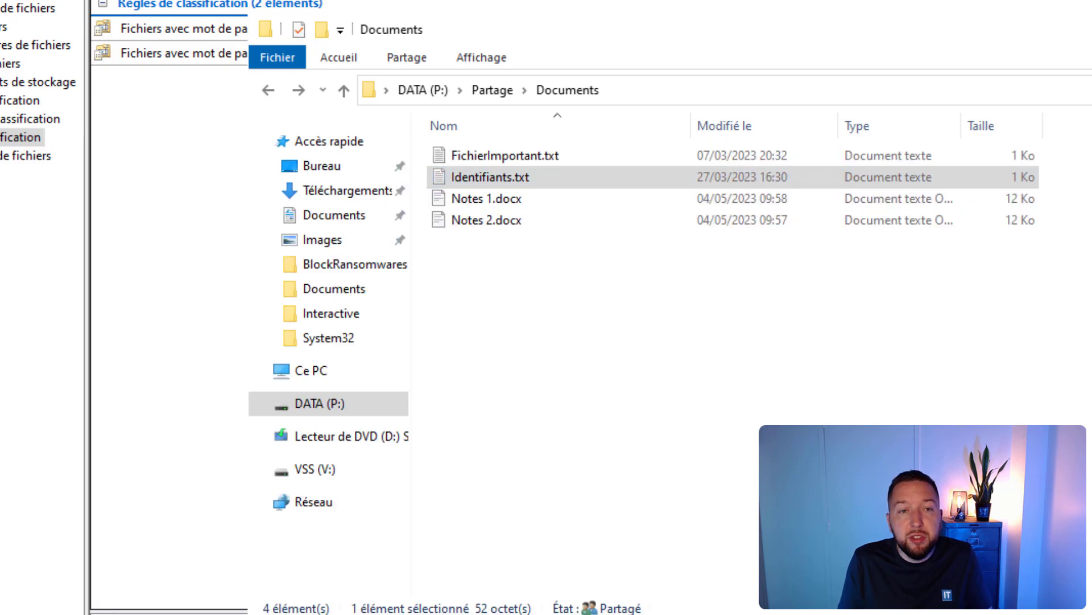
Inspect the text of FichierImportant.txt, close it, and check the file's classification properties.
double_click(523, 153)
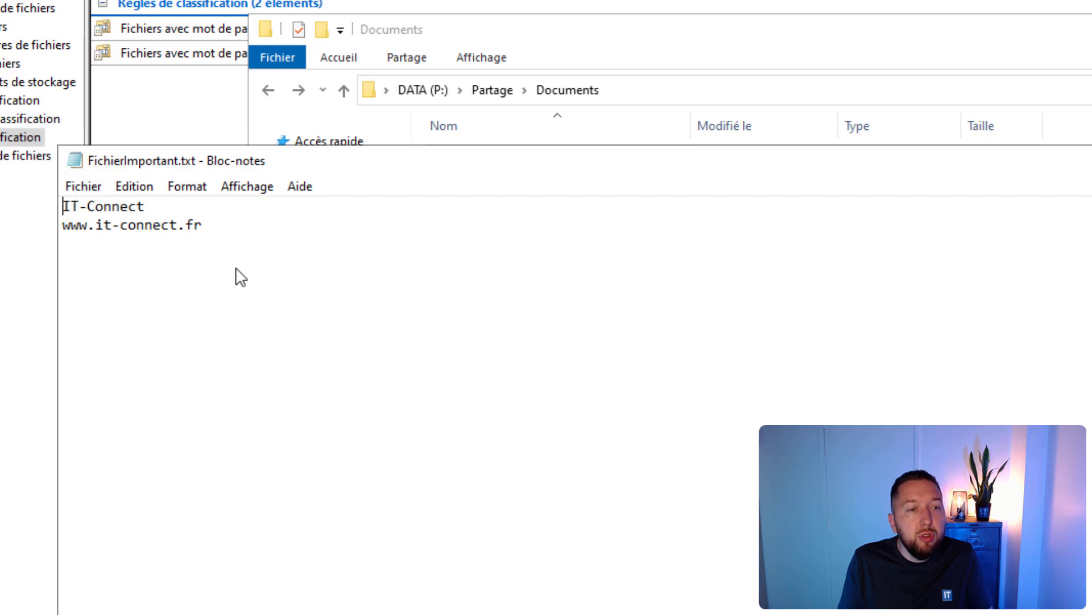
key("alt+F4")
right_click(565, 162)
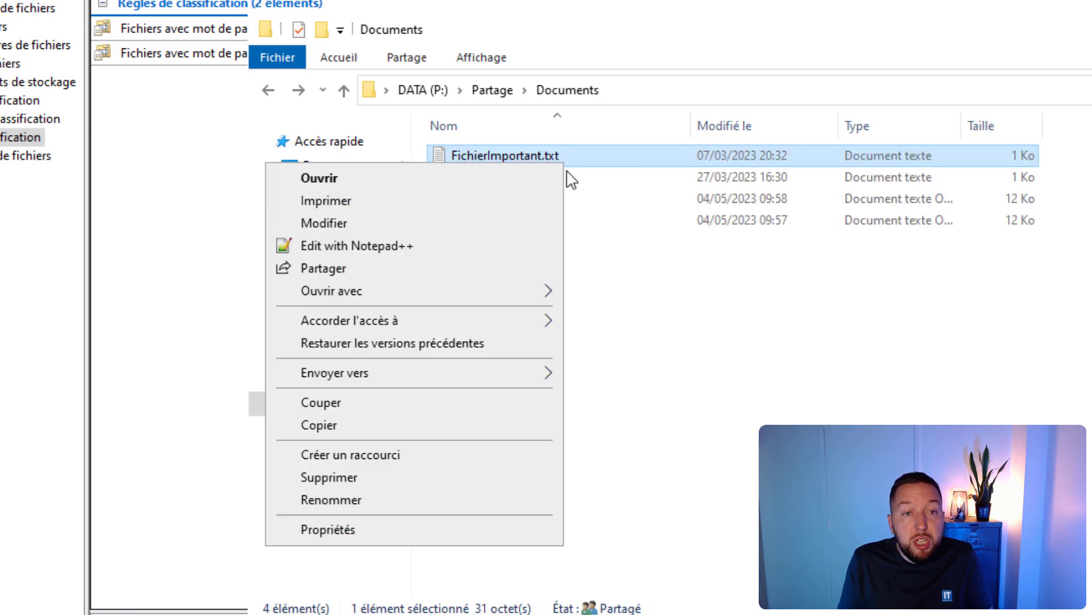
left_click(434, 532)
left_click(661, 215)
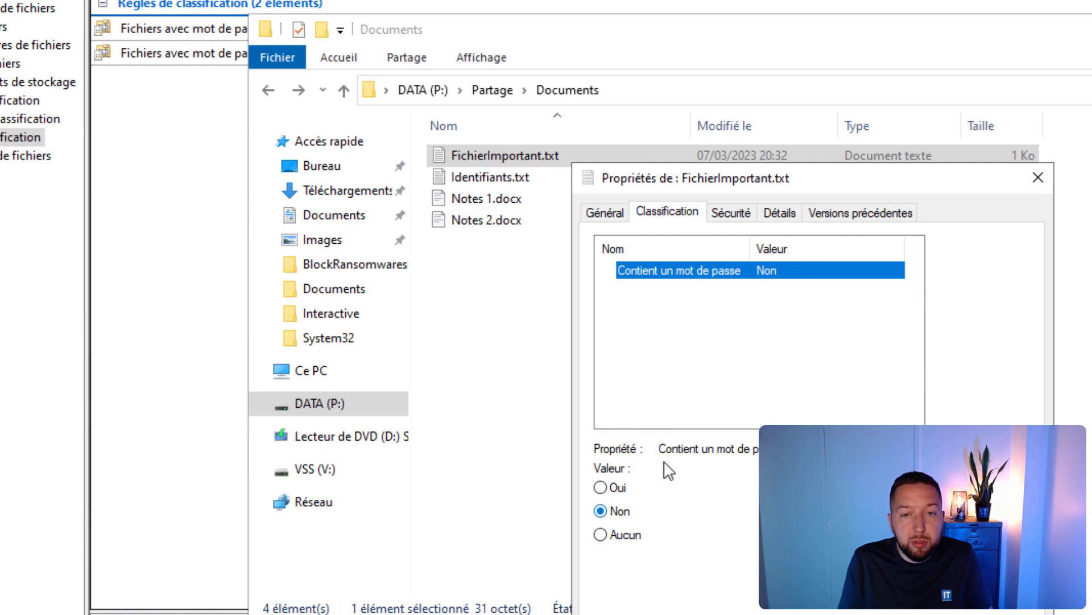
left_click(1039, 179)
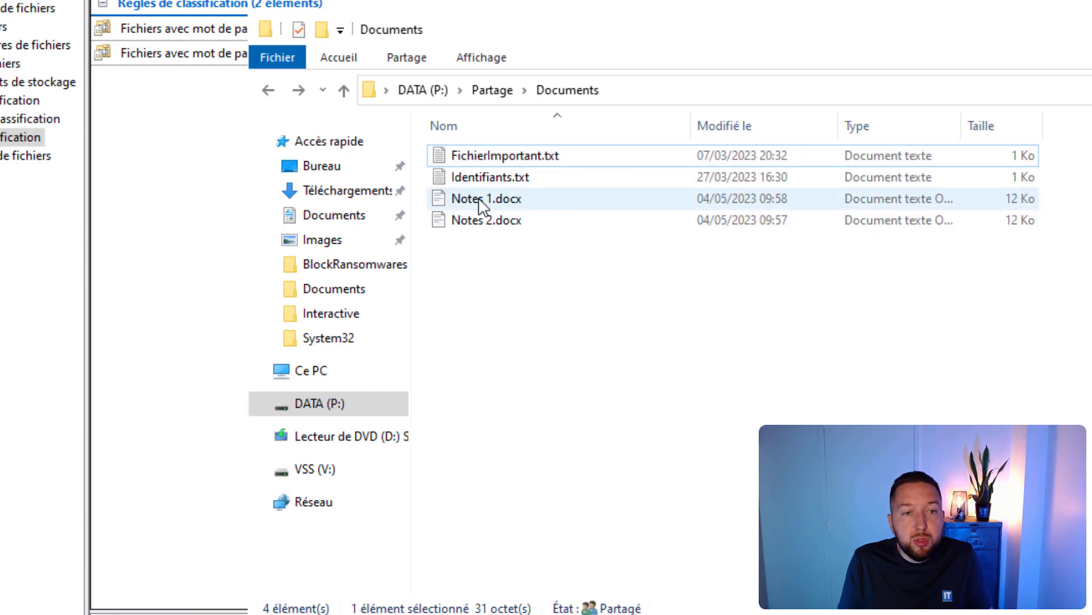
Check the classification properties of Notes 2.docx in P:\Partage\Documents.
left_click(461, 200)
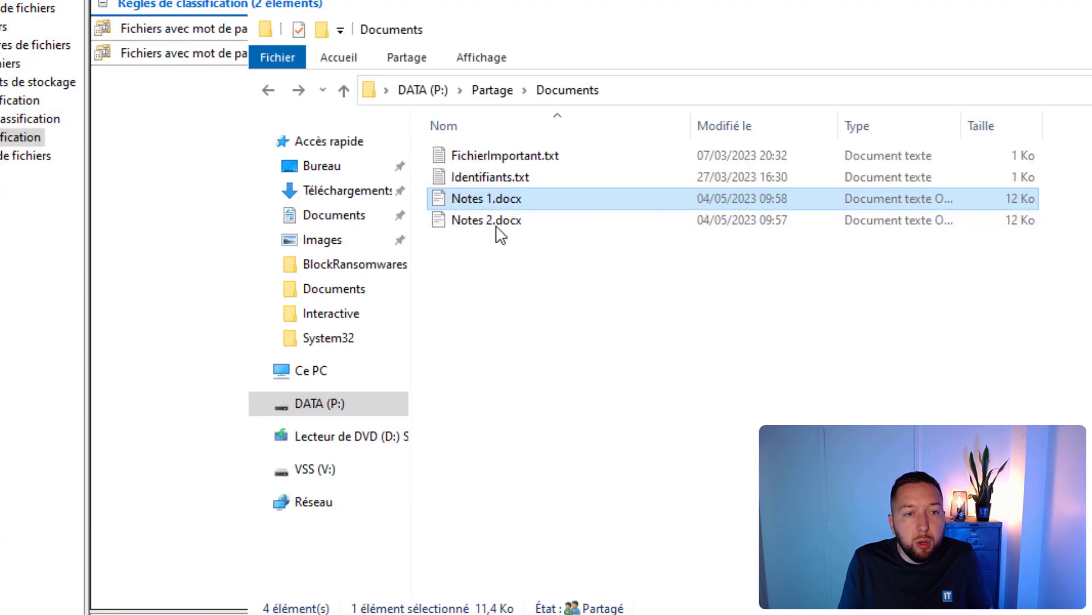
double_click(498, 231)
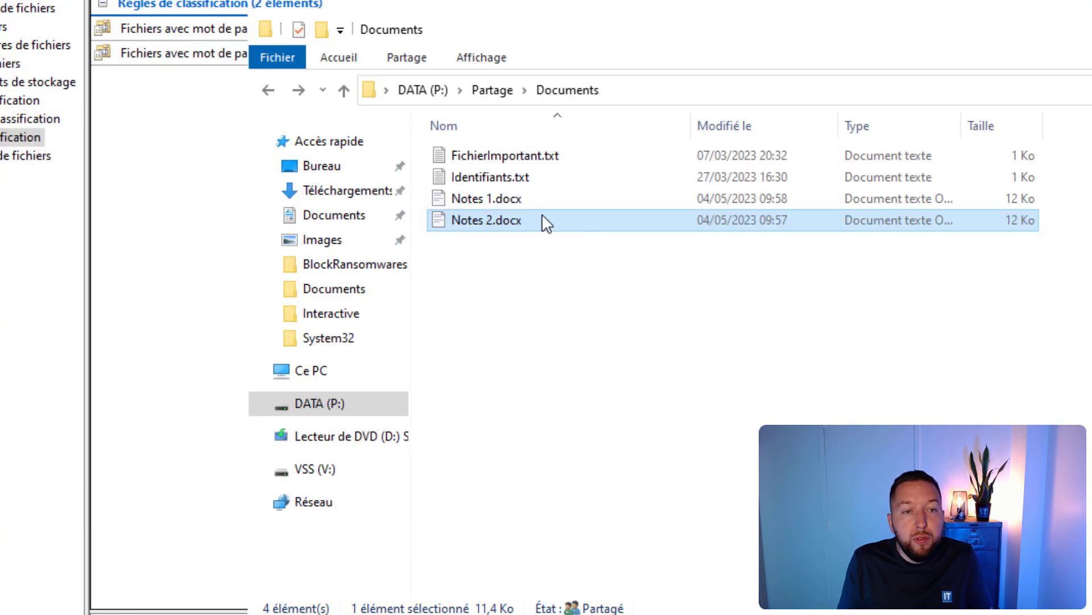
right_click(542, 215)
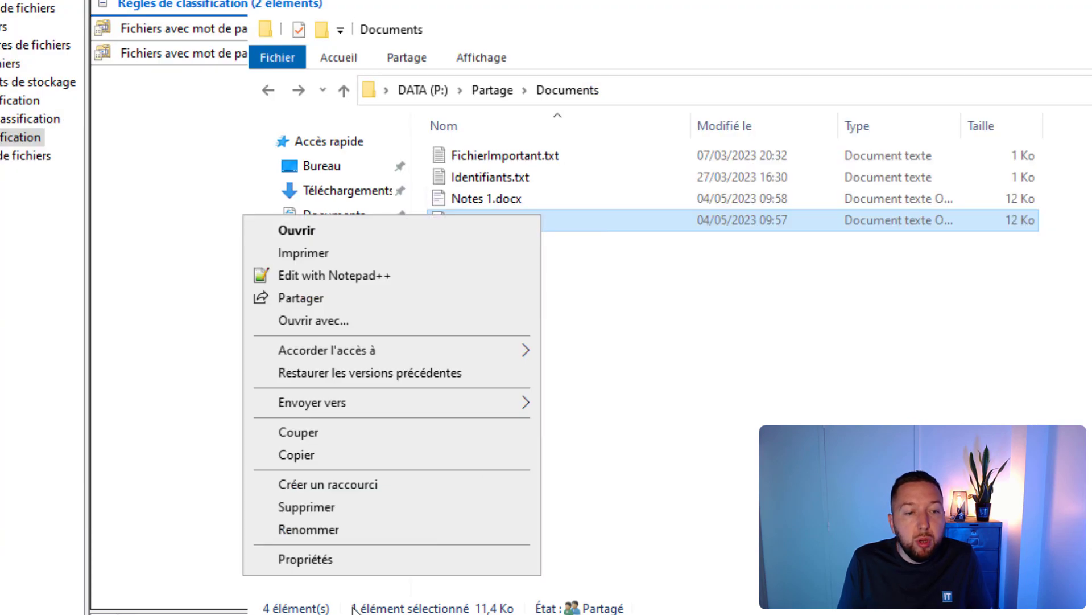
left_click(406, 560)
left_click(671, 246)
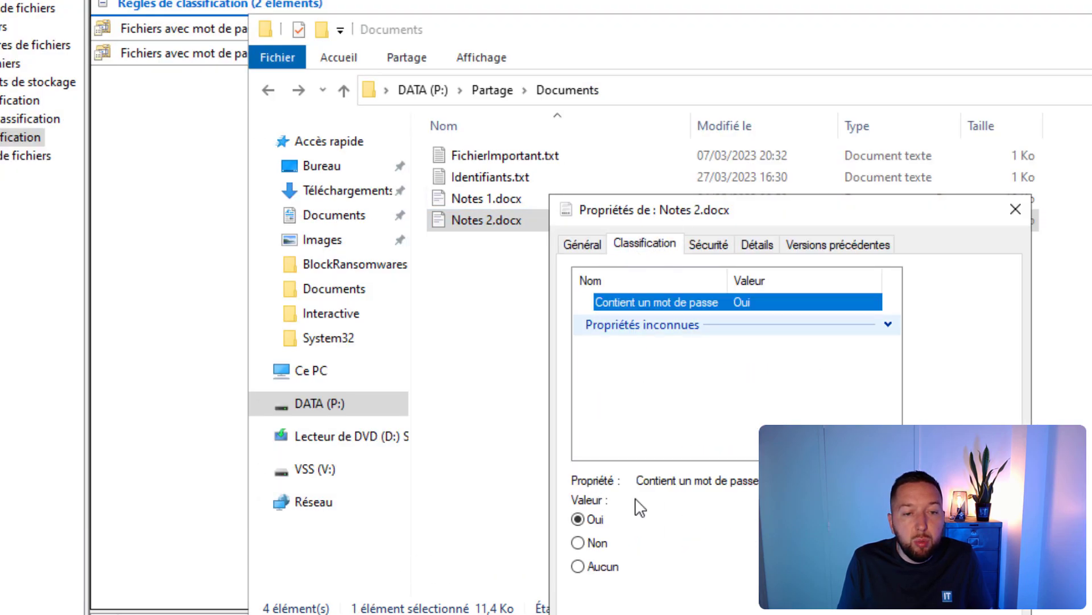
key("Escape")
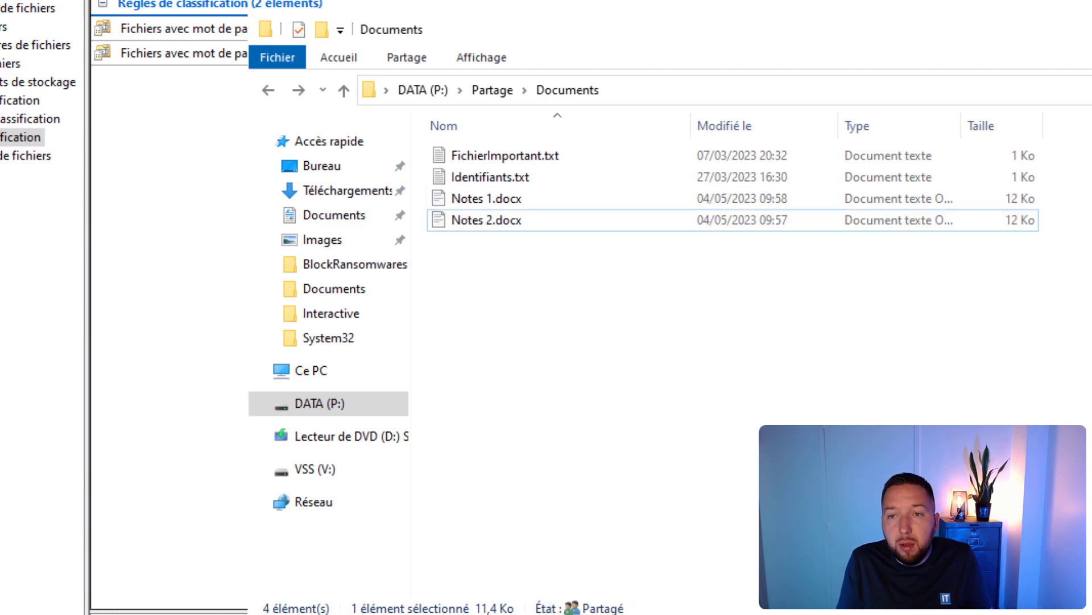
Back in the file server resource manager, enable the fixed classification schedule, examine the monthly recurrence options, and return to weekly recurrence.
left_click(1088, 30)
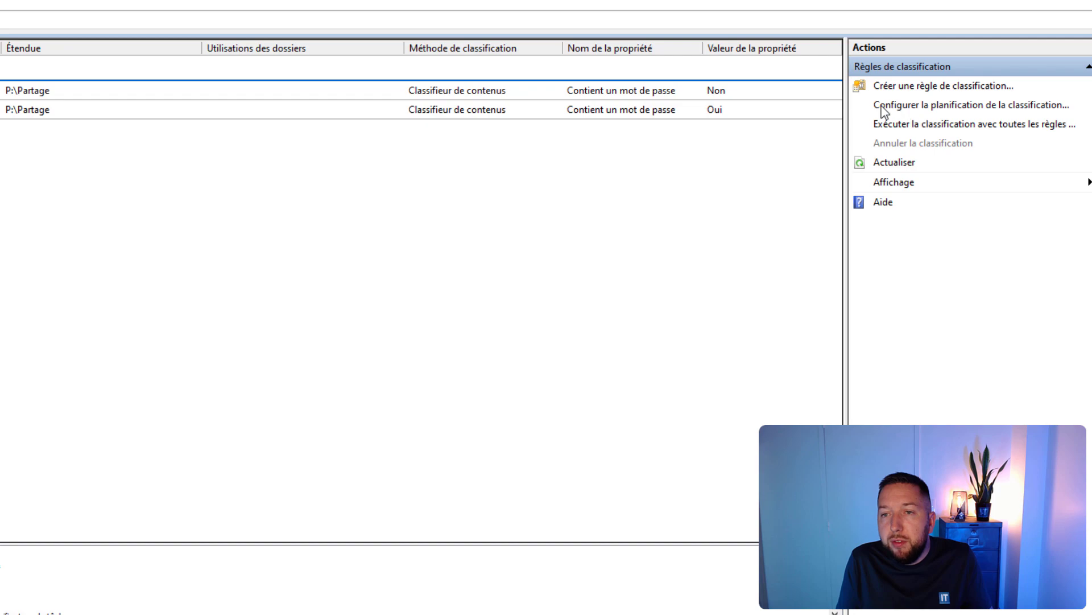
left_click(1003, 108)
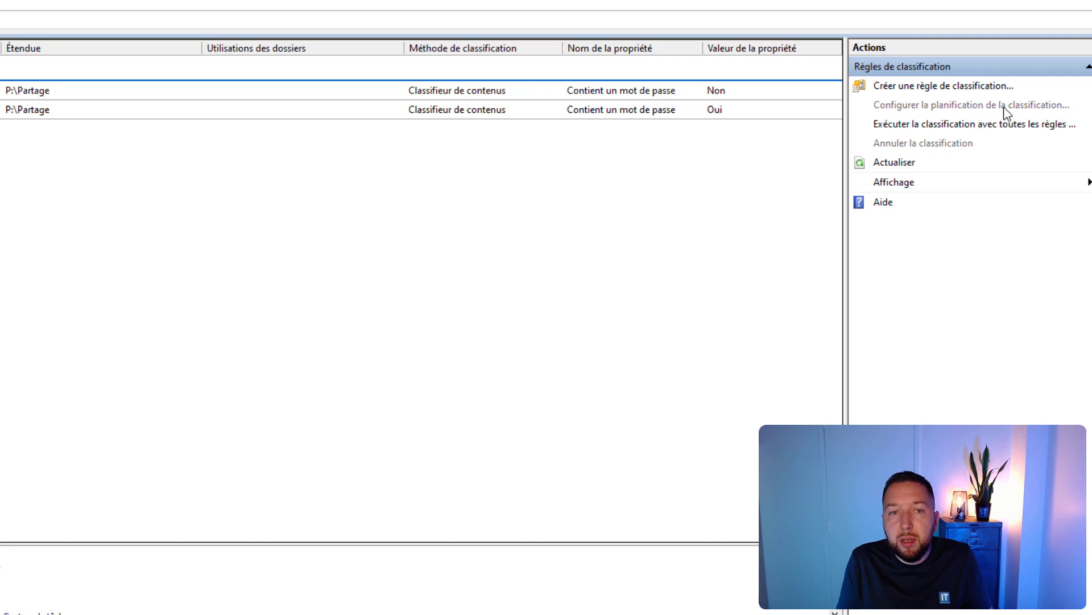
left_click_drag(322, 62, 161, 53)
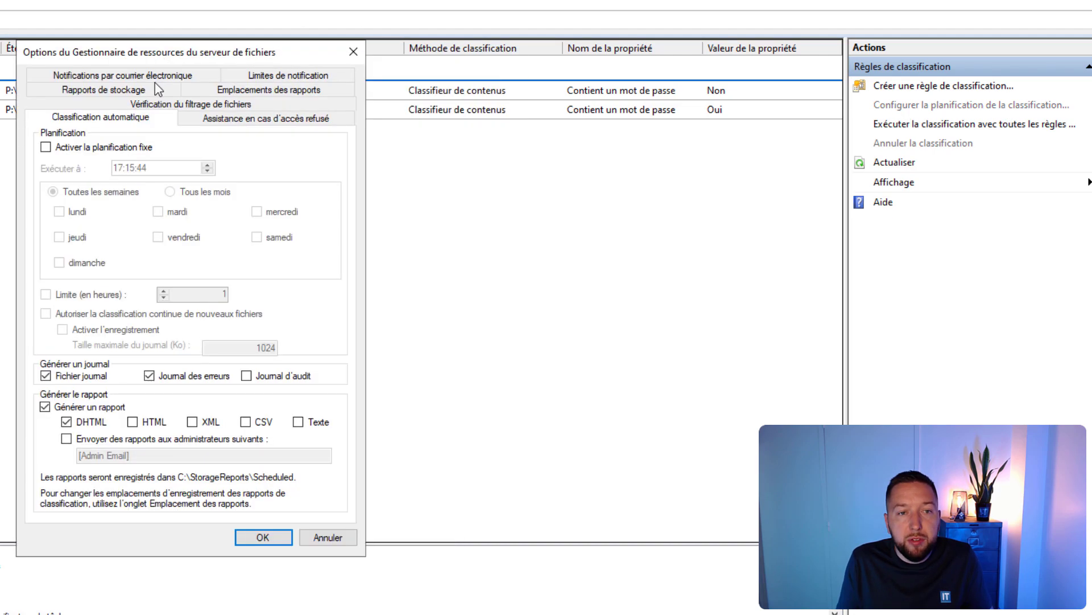
left_click(62, 151)
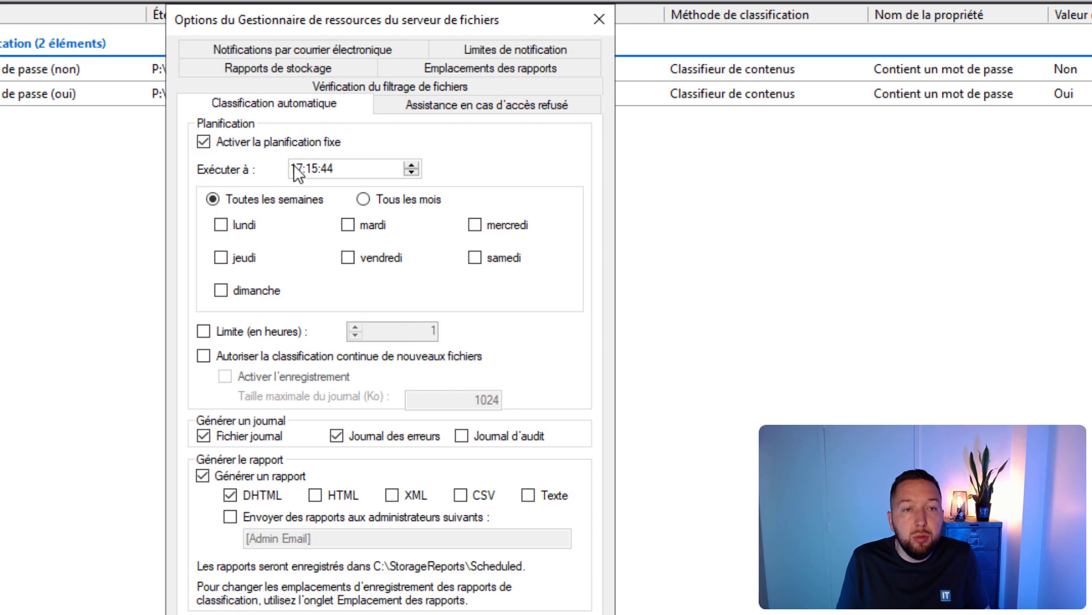
left_click(363, 200)
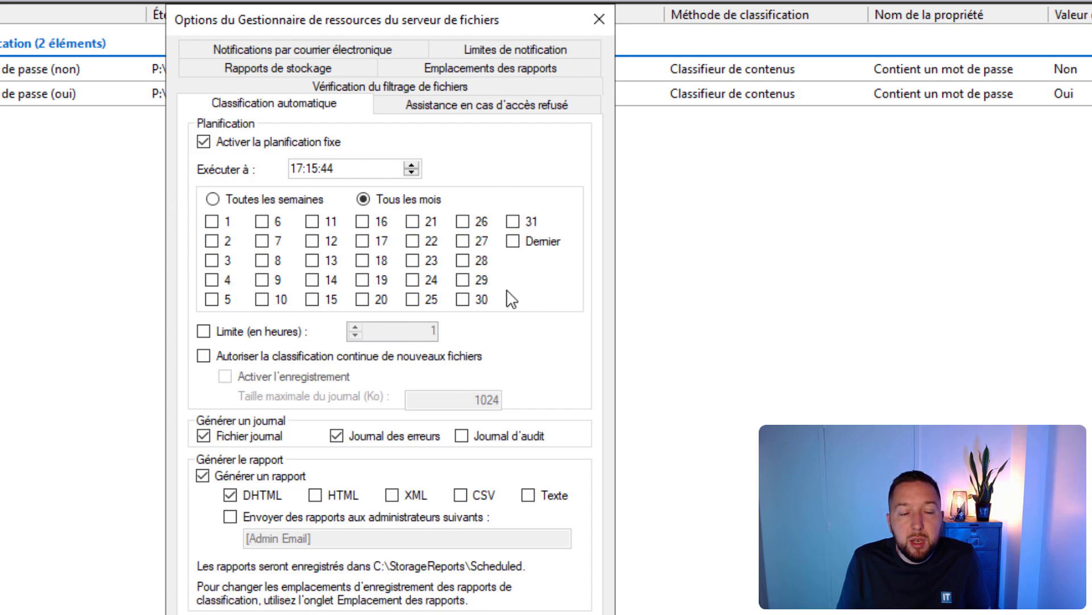
left_click(213, 199)
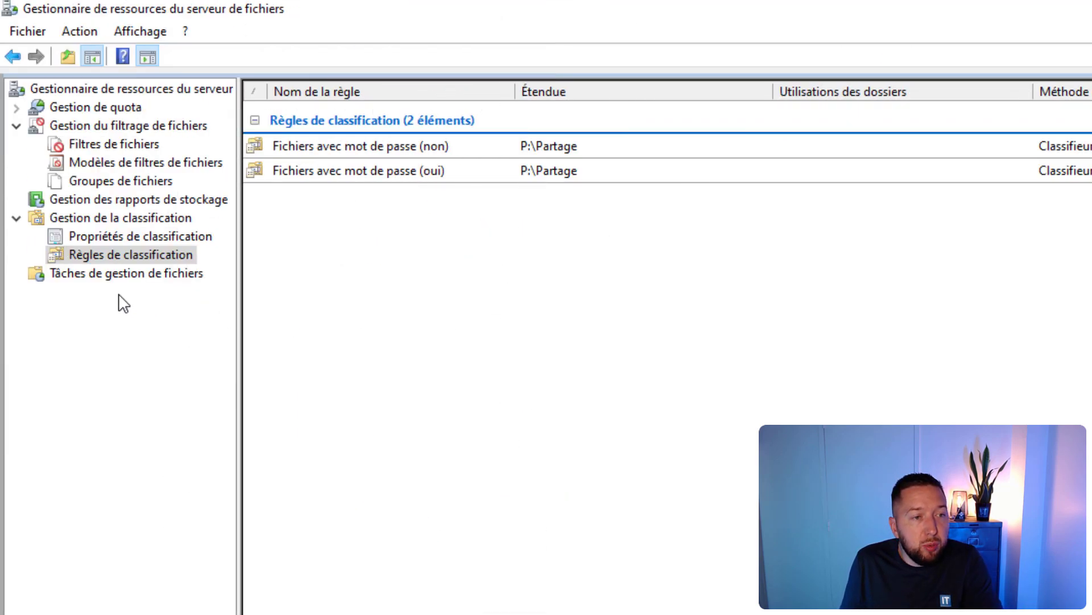
Start creating a new file management task in the file server resource manager.
left_click(147, 280)
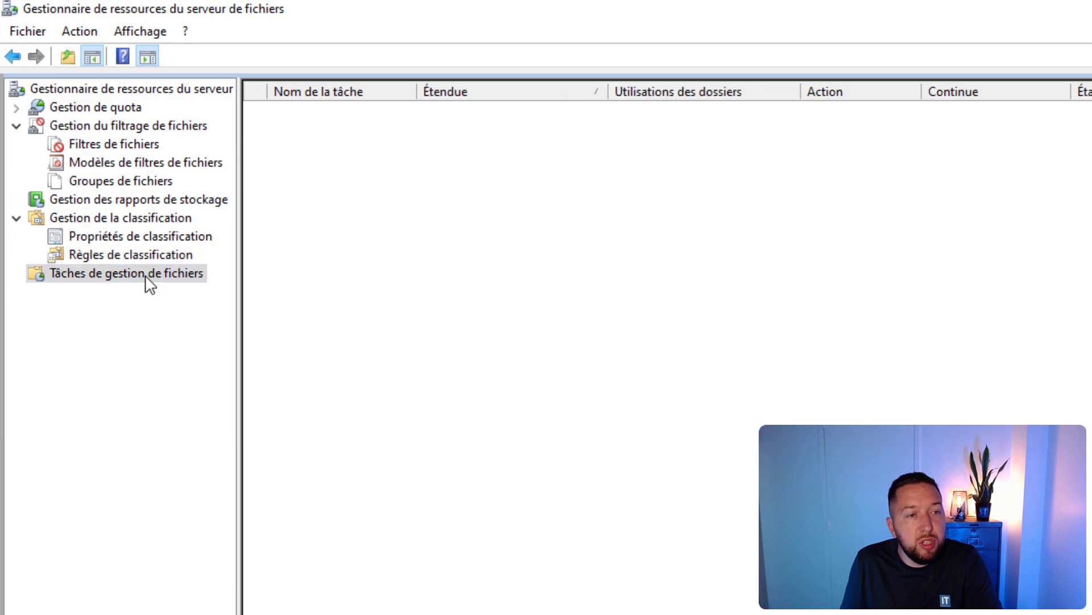
right_click(199, 280)
left_click(233, 292)
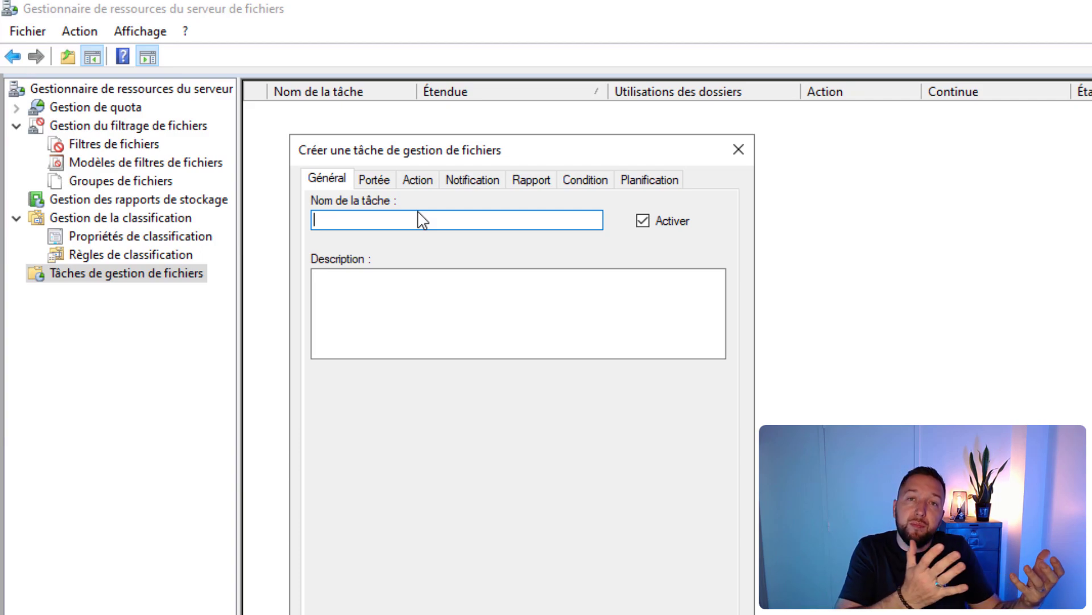
left_click_drag(519, 153, 500, 148)
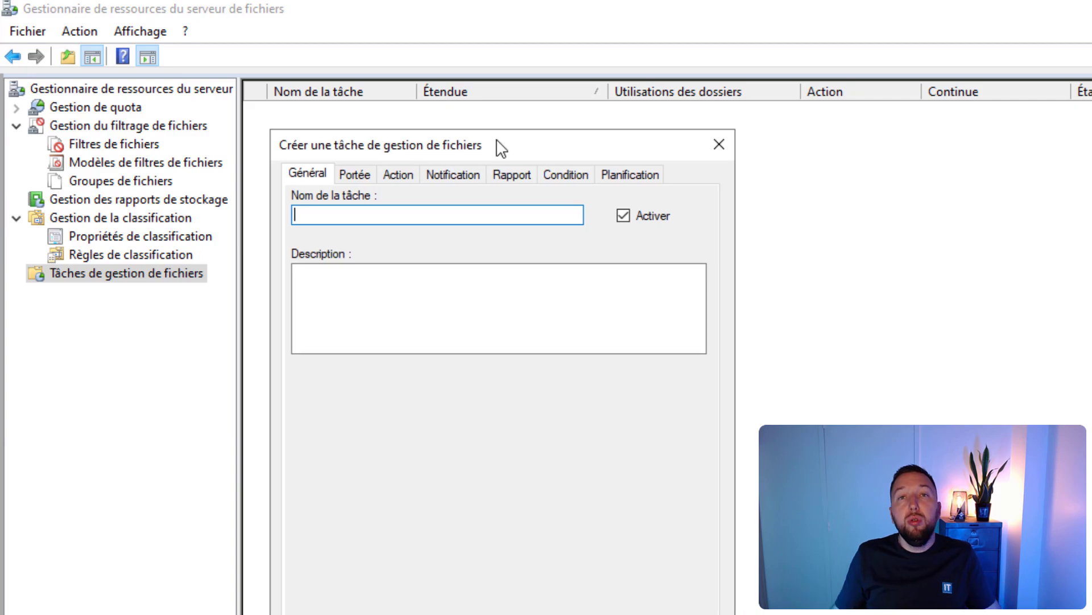